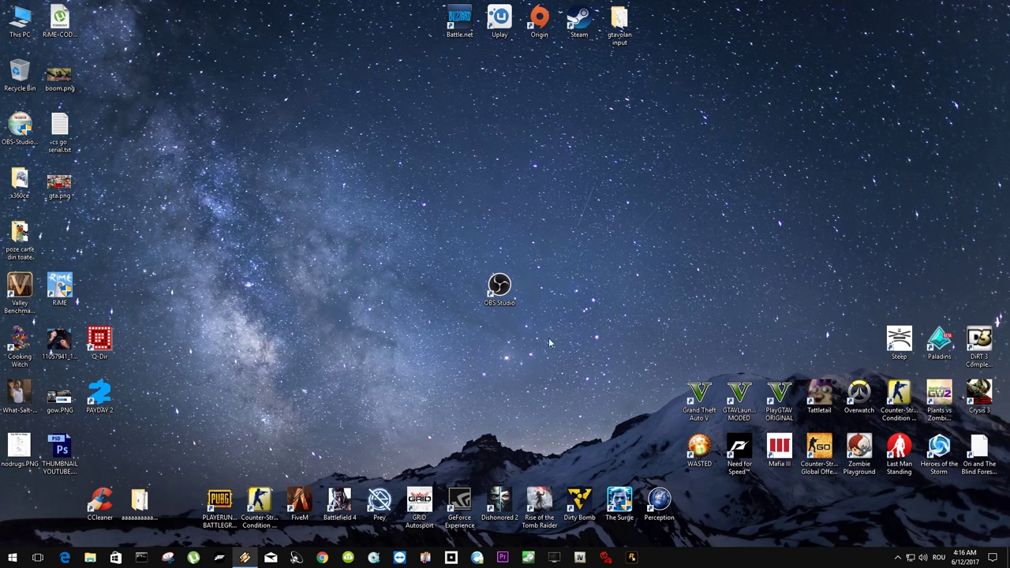
# Search Google for "obs studio" in Chrome and view the Open Broadcaster Software download page.
pyautogui.click(322, 558)
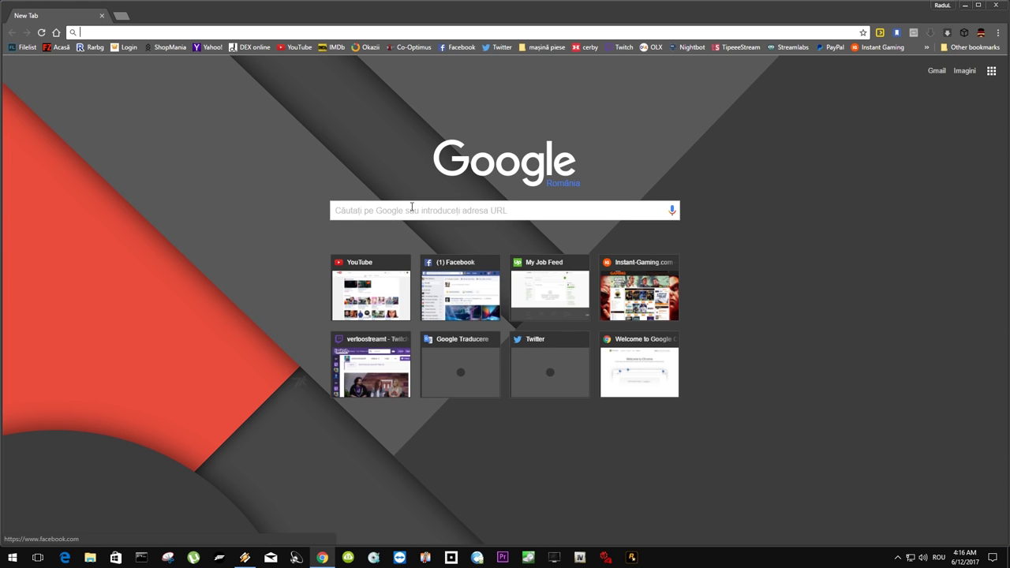
pyautogui.write('obs st')
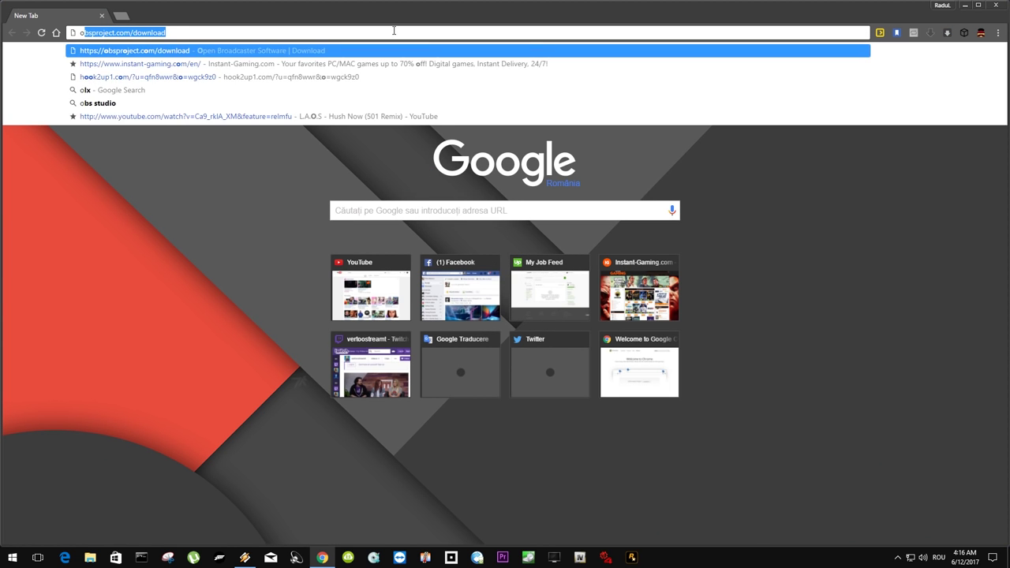
pyautogui.write('udio')
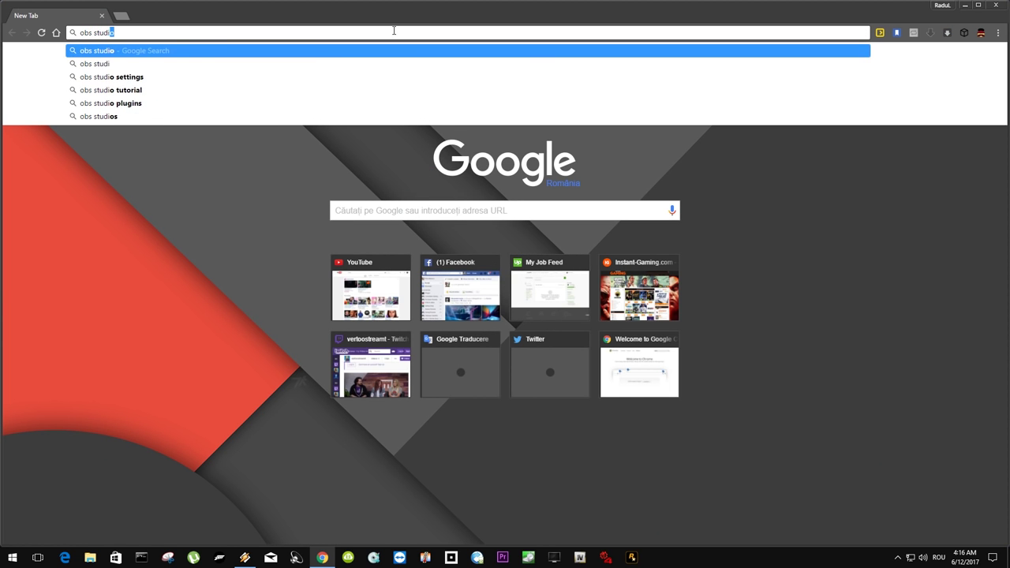
pyautogui.press('Return')
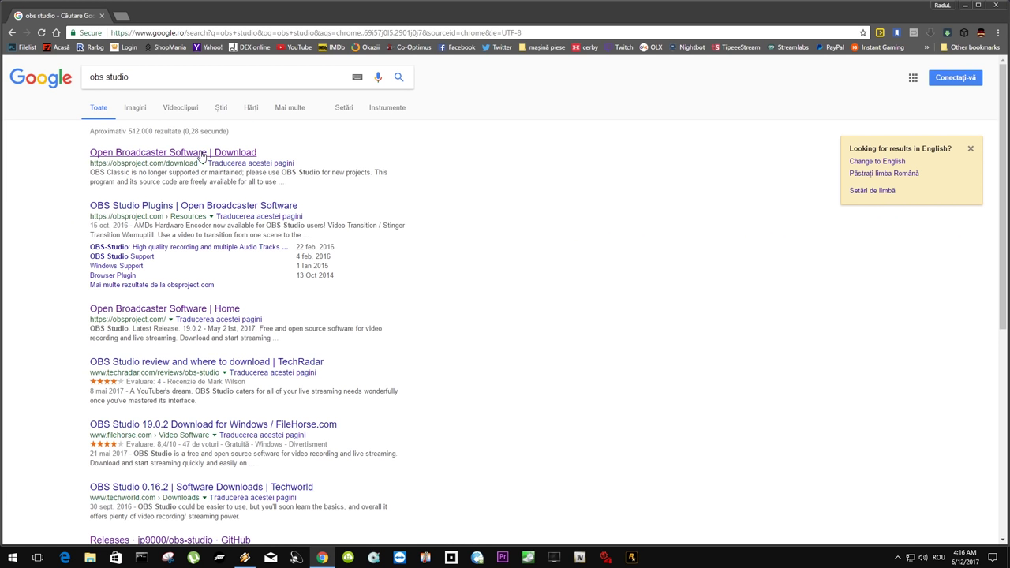
pyautogui.click(205, 155)
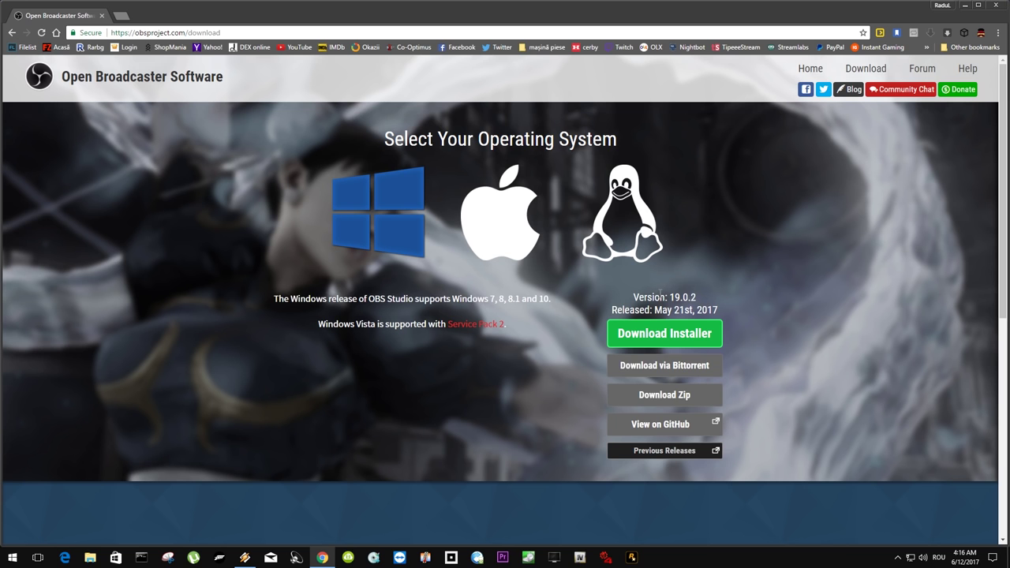
pyautogui.click(997, 6)
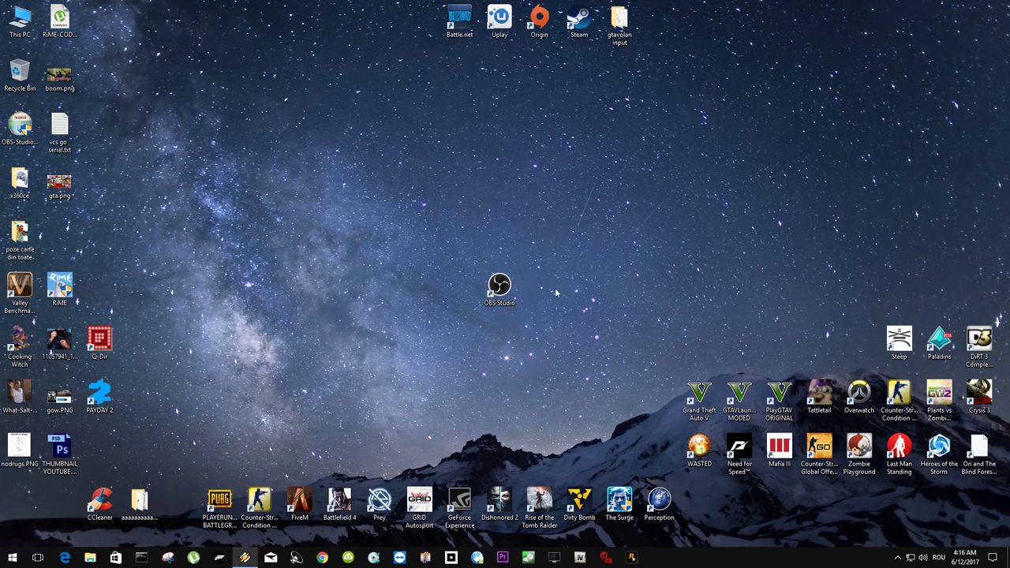
# Launch OBS Studio and start the Auto-Configuration Wizard.
pyautogui.click(499, 285)
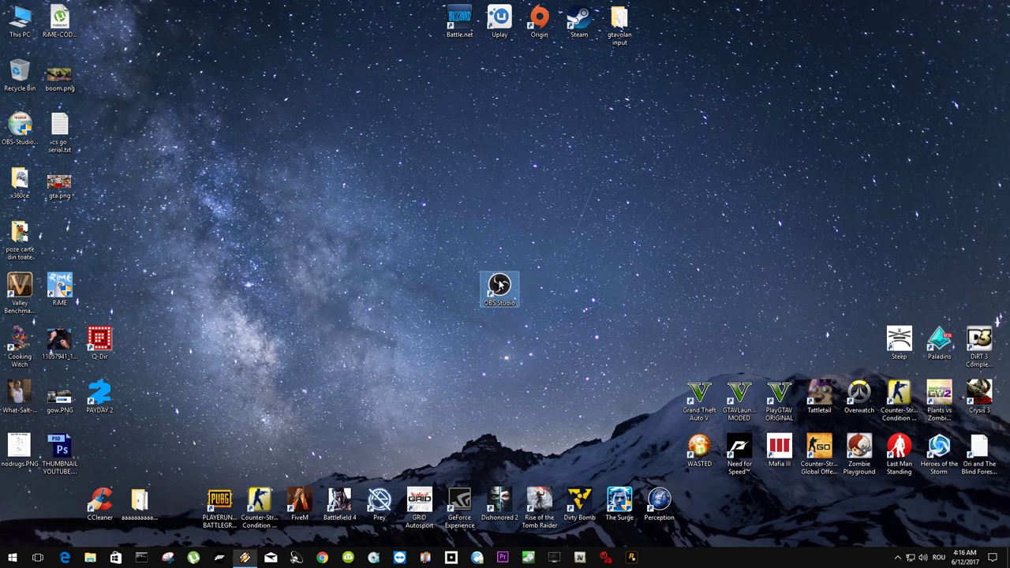
pyautogui.doubleClick(506, 284)
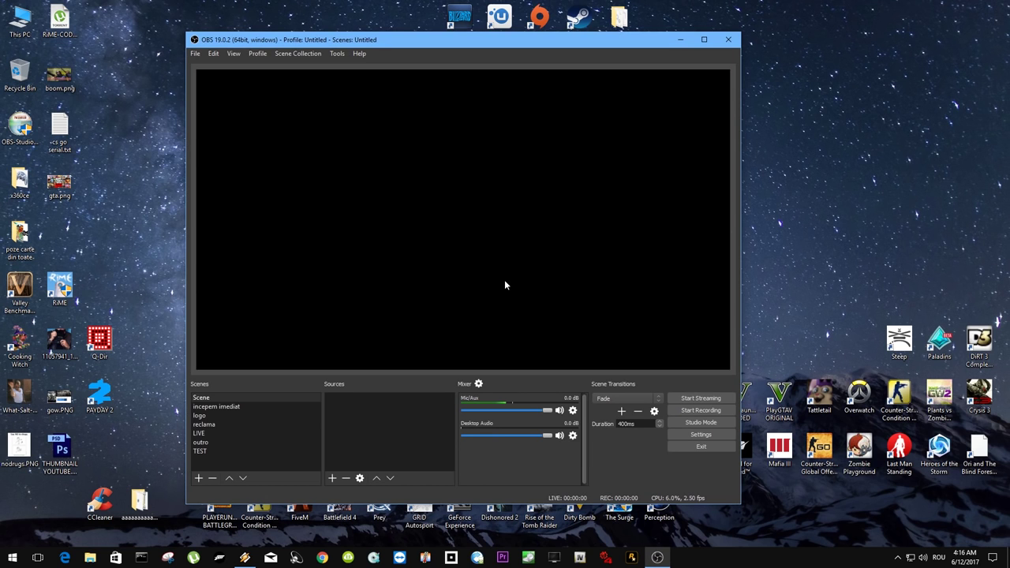
pyautogui.moveTo(452, 50); pyautogui.dragTo(501, 30)
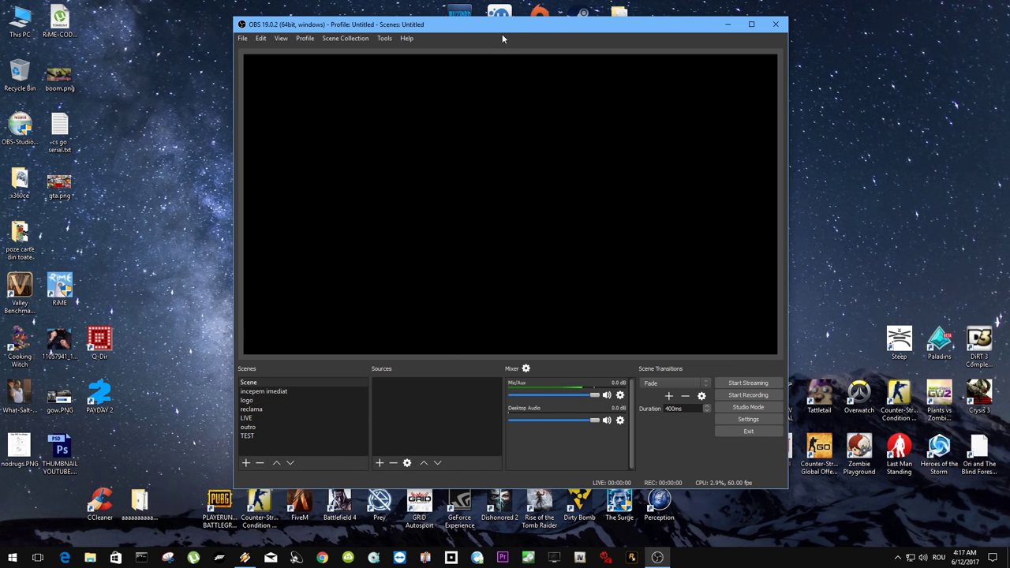
pyautogui.moveTo(503, 32); pyautogui.dragTo(501, 42)
pyautogui.click(384, 49)
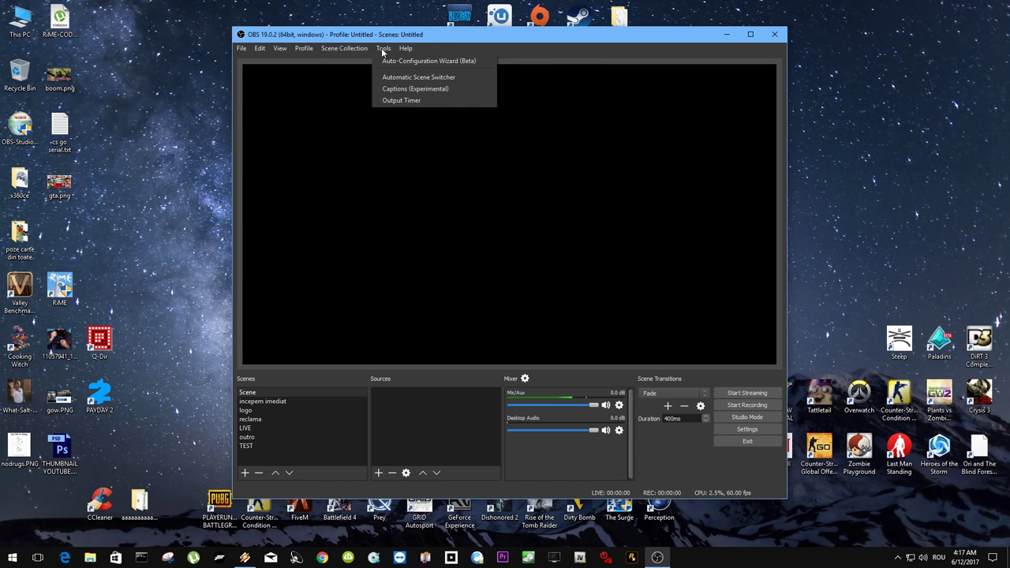
pyautogui.click(454, 62)
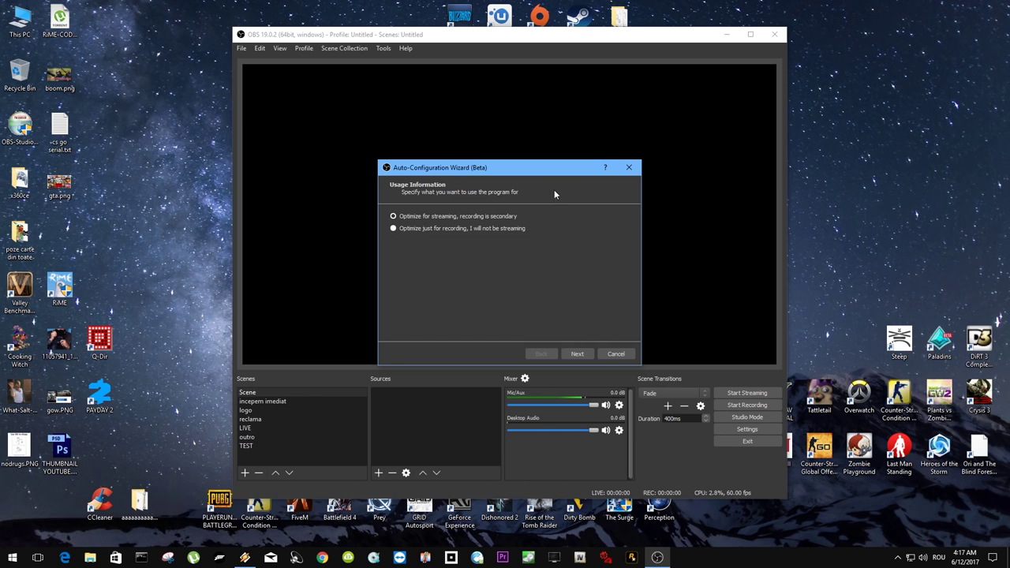
# Choose "Optimize for streaming, recording is secondary" as the wizard's usage and continue to the video settings.
pyautogui.moveTo(555, 167); pyautogui.dragTo(550, 104)
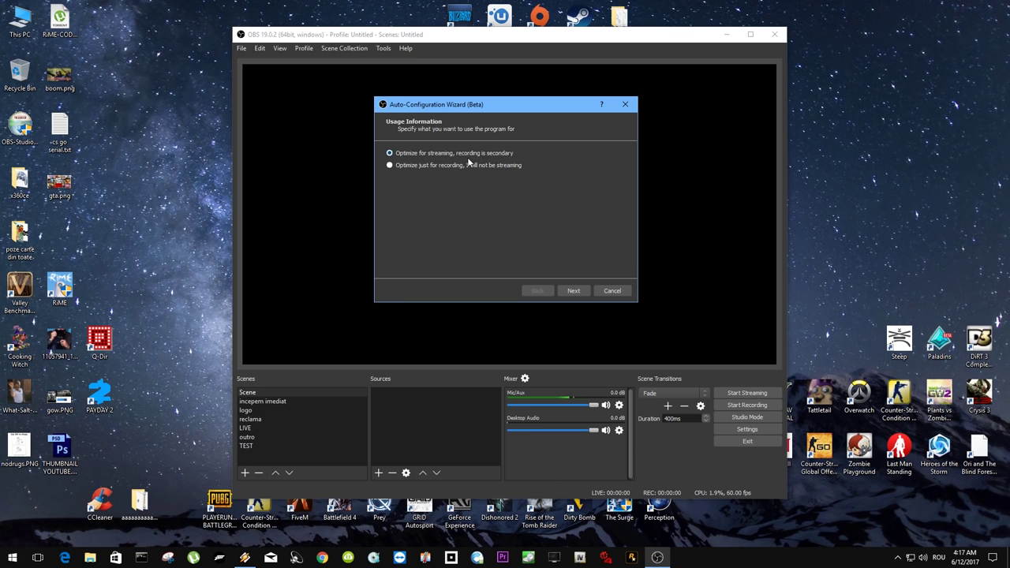
pyautogui.click(389, 165)
pyautogui.click(574, 290)
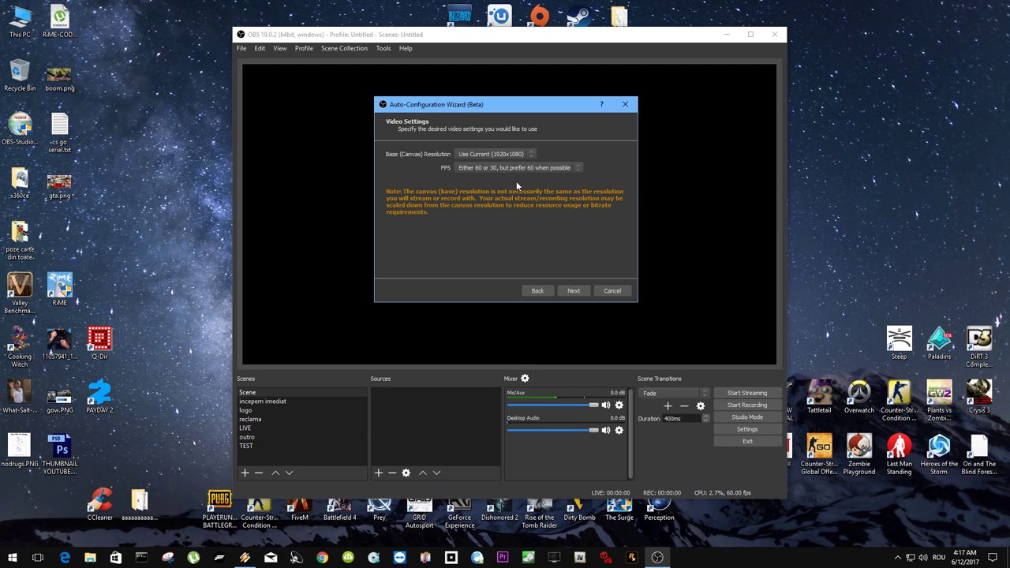
# Keep the base canvas resolution at Use Current (1920x1080), set the FPS to 60 and continue to the stream information.
pyautogui.click(508, 155)
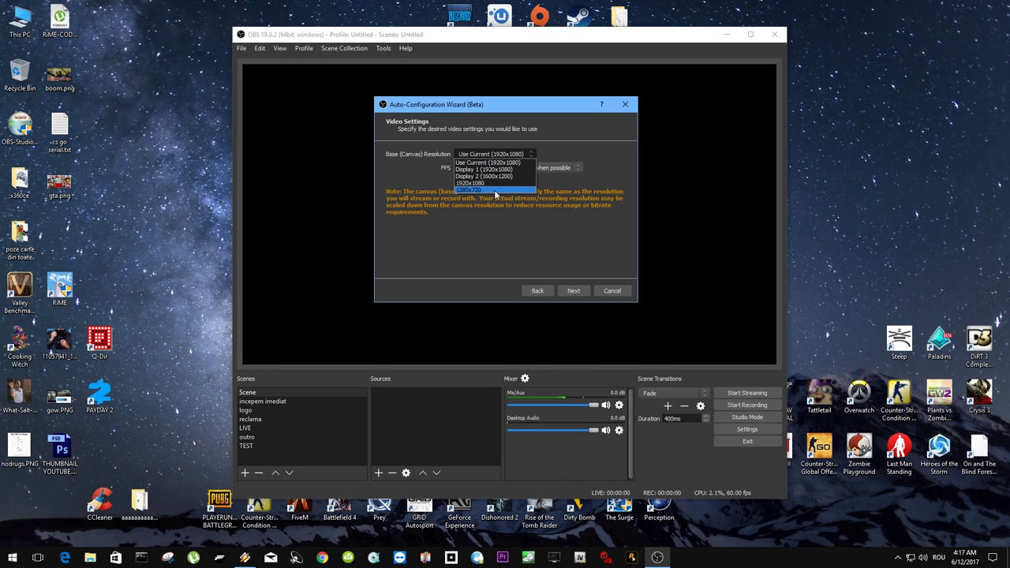
pyautogui.click(527, 164)
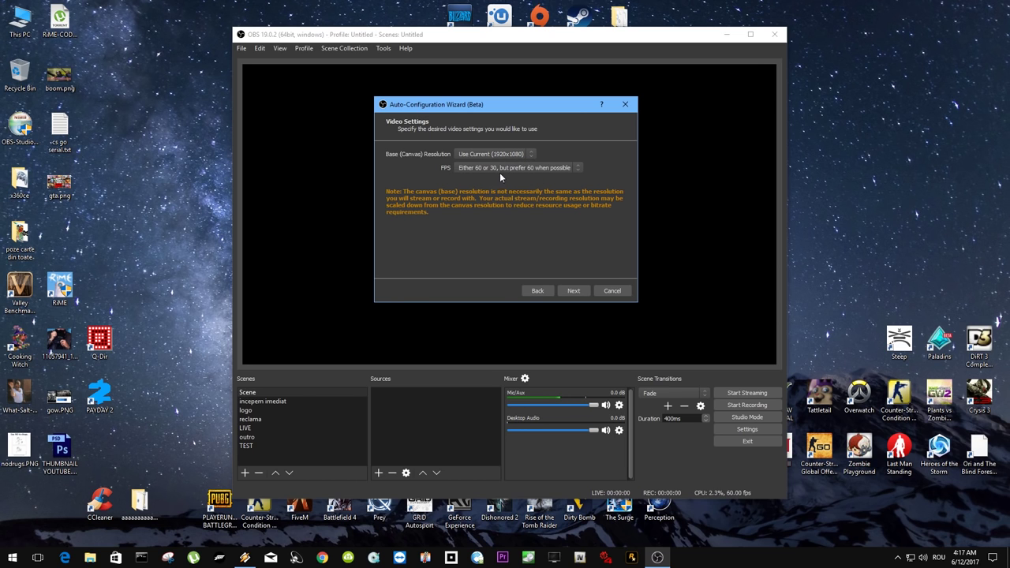
pyautogui.click(502, 169)
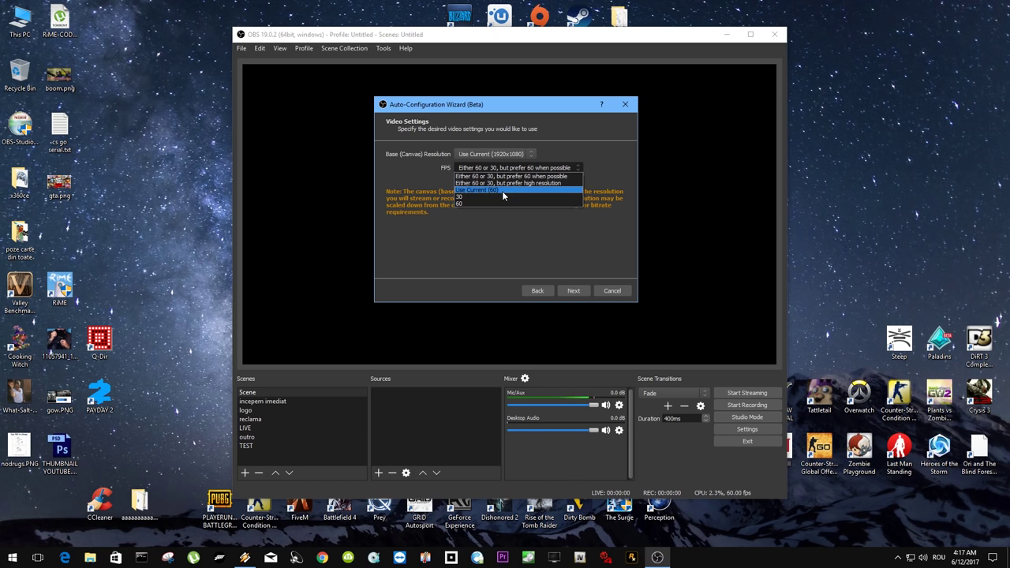
pyautogui.click(495, 202)
pyautogui.click(496, 168)
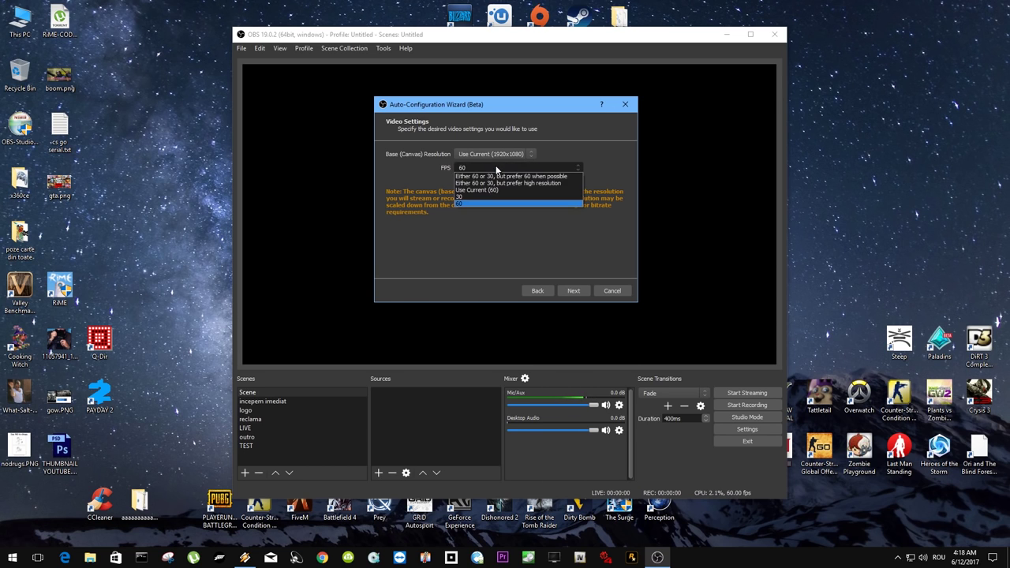
pyautogui.click(496, 197)
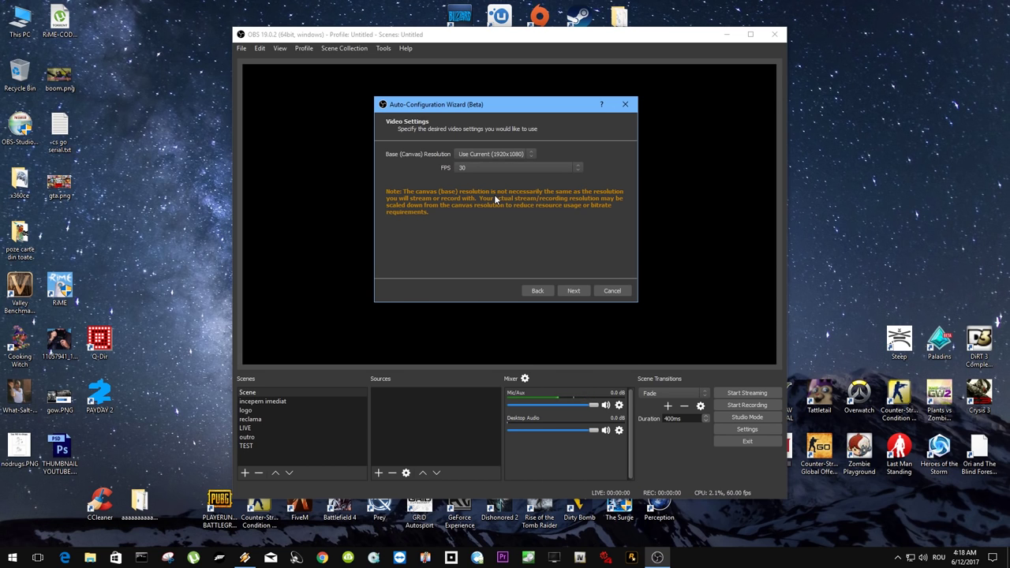
pyautogui.click(495, 168)
pyautogui.click(491, 203)
pyautogui.click(573, 291)
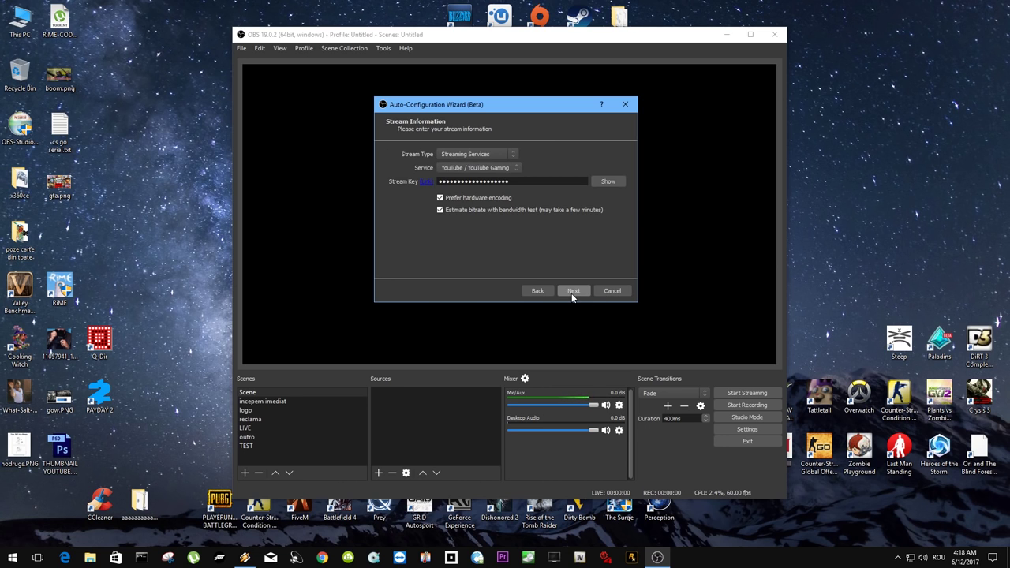
# Set the stream type to Streaming Services and the service to YouTube / YouTube Gaming, and select the stream key.
pyautogui.click(477, 155)
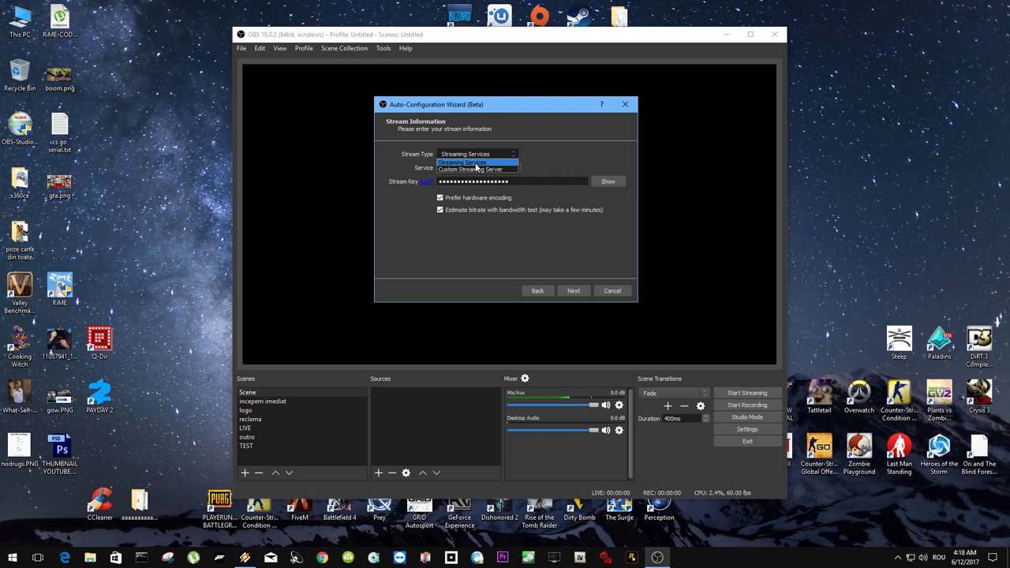
pyautogui.click(476, 164)
pyautogui.click(476, 168)
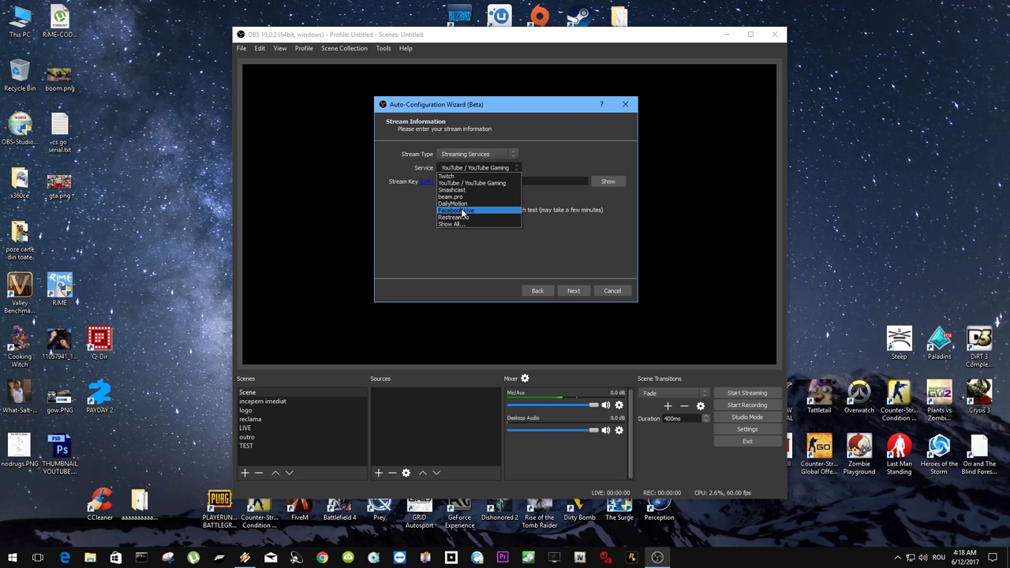
pyautogui.click(496, 182)
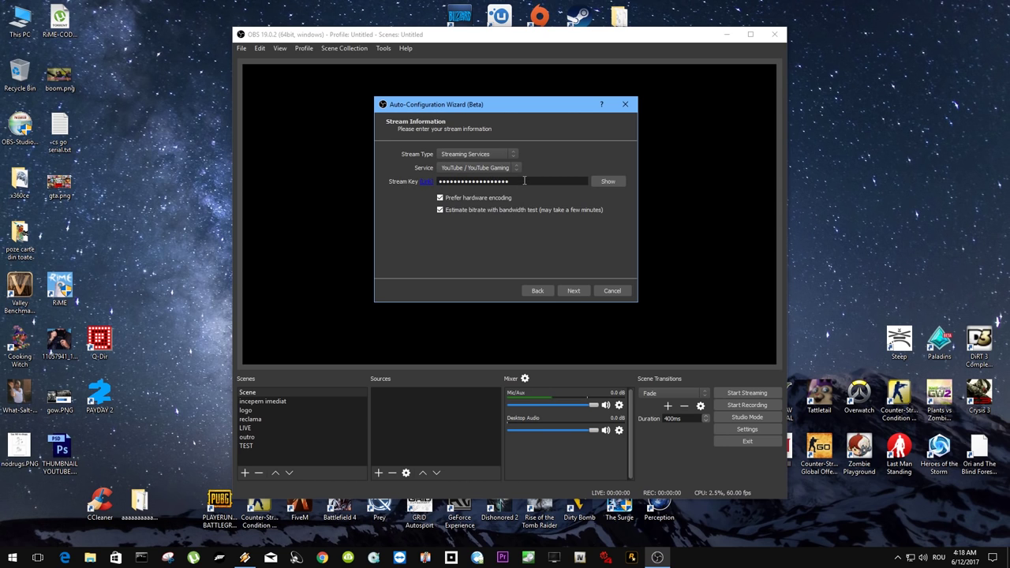
pyautogui.doubleClick(524, 181)
pyautogui.click(505, 181)
pyautogui.doubleClick(504, 178)
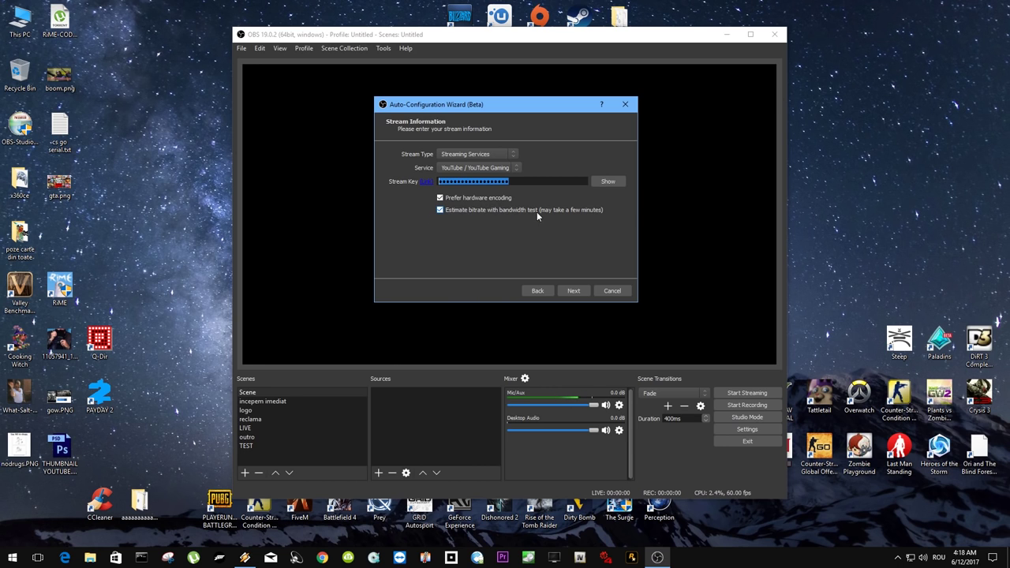
# Run the wizard's bandwidth test and apply the settings it recommends.
pyautogui.click(573, 291)
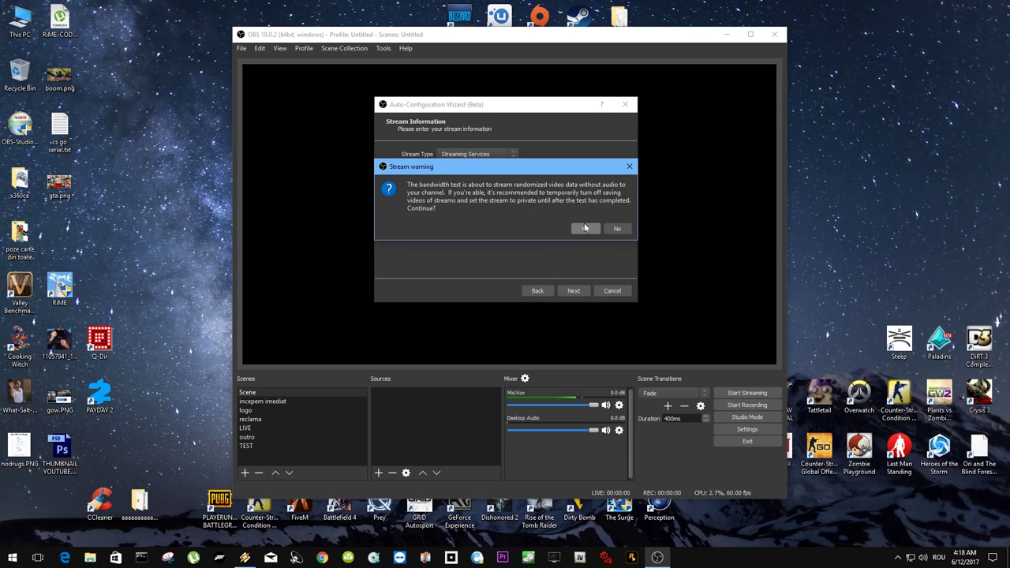
pyautogui.click(585, 234)
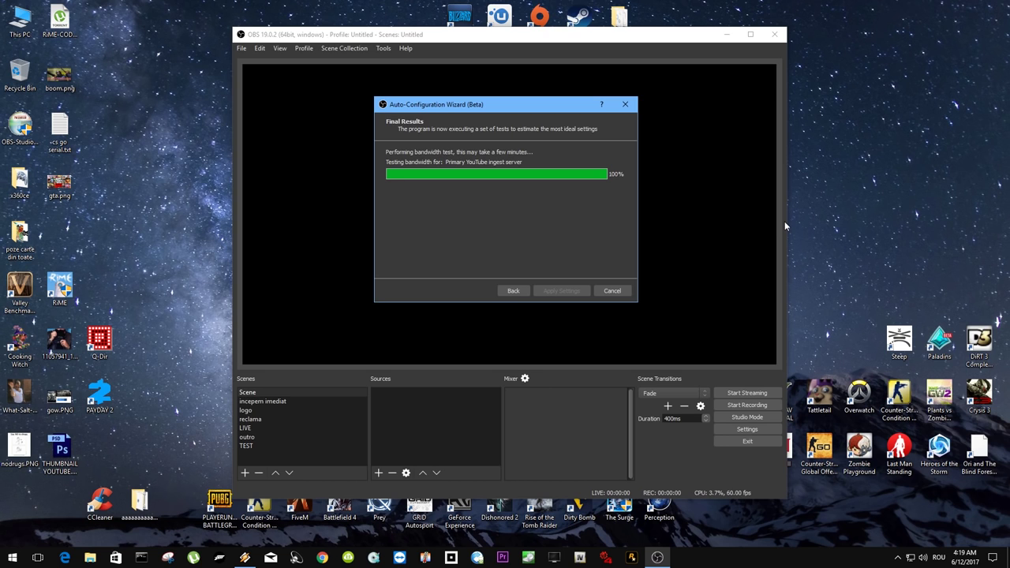
pyautogui.moveTo(552, 108)
pyautogui.mouseDown()
pyautogui.moveTo(424, 82)
pyautogui.moveTo(558, 119)
pyautogui.mouseUp()
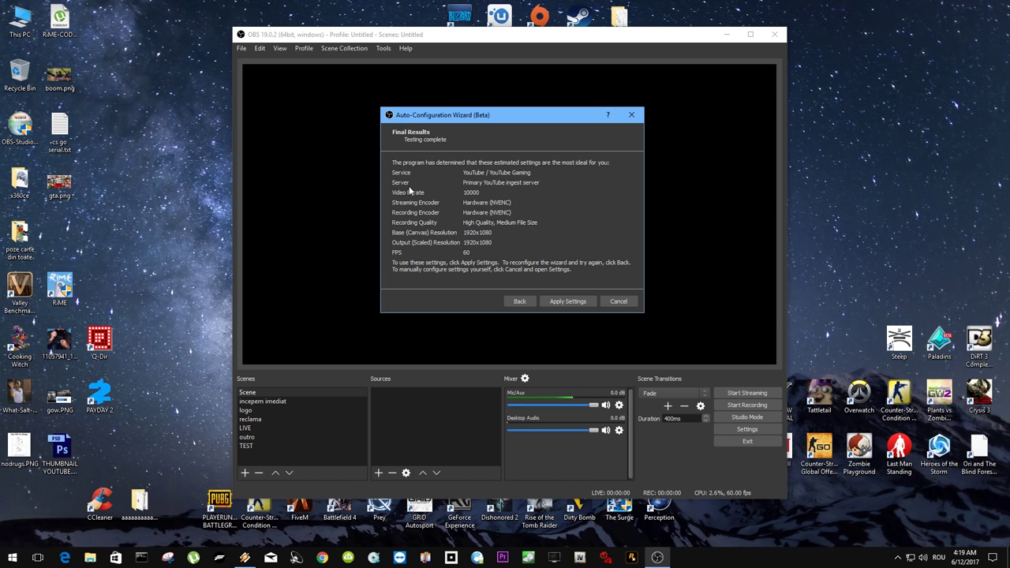
pyautogui.click(575, 302)
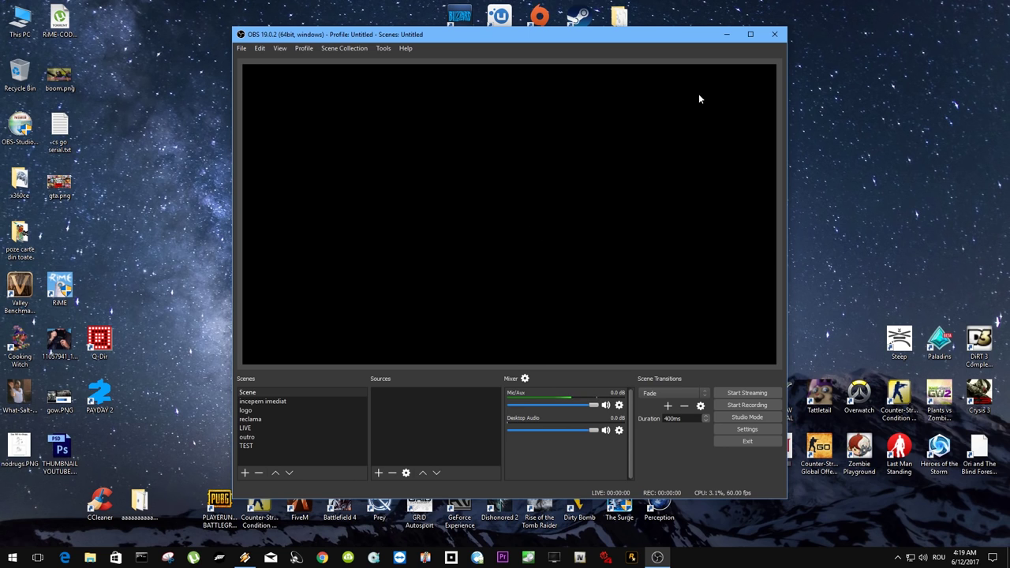
# Minimize OBS, switch to Chrome and open the account's own channel page on YouTube.
pyautogui.click(727, 34)
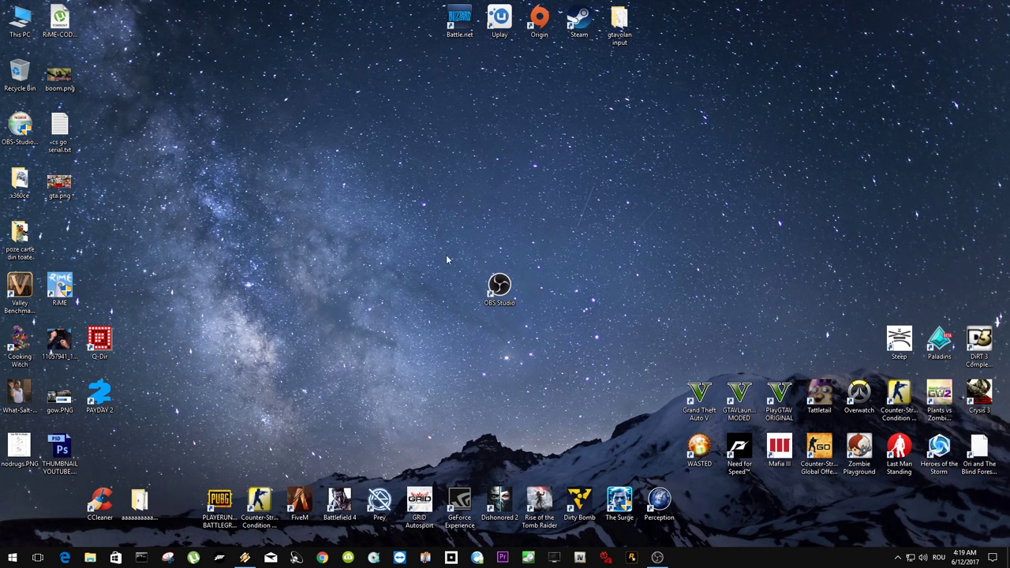
pyautogui.click(324, 559)
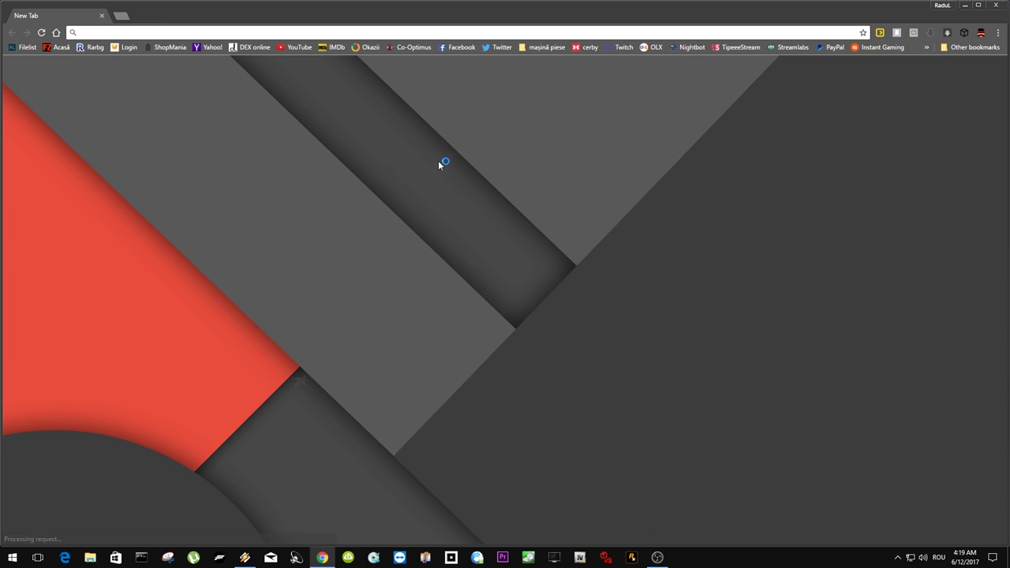
pyautogui.click(298, 47)
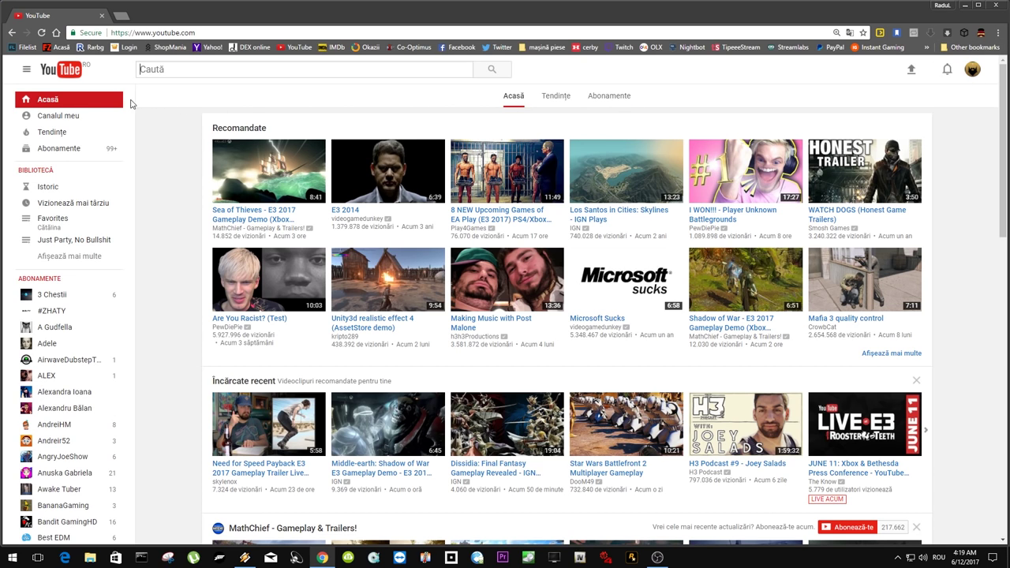
pyautogui.click(30, 74)
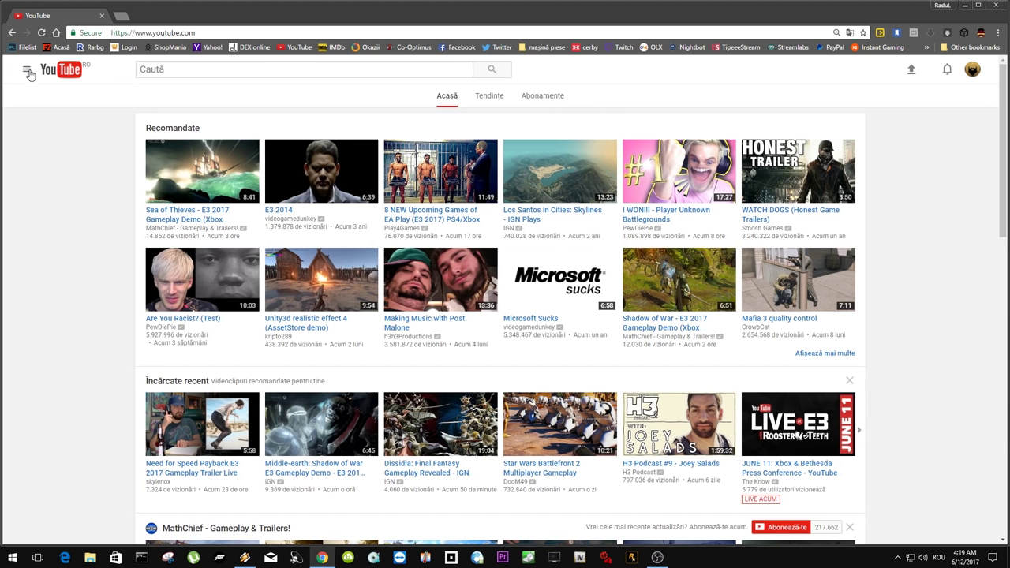
pyautogui.click(30, 74)
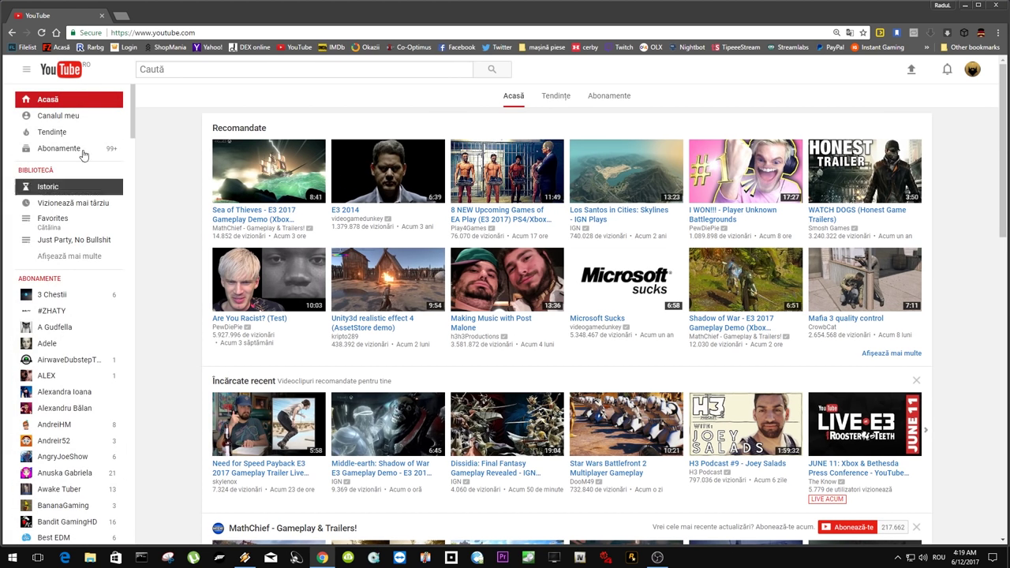
pyautogui.click(28, 71)
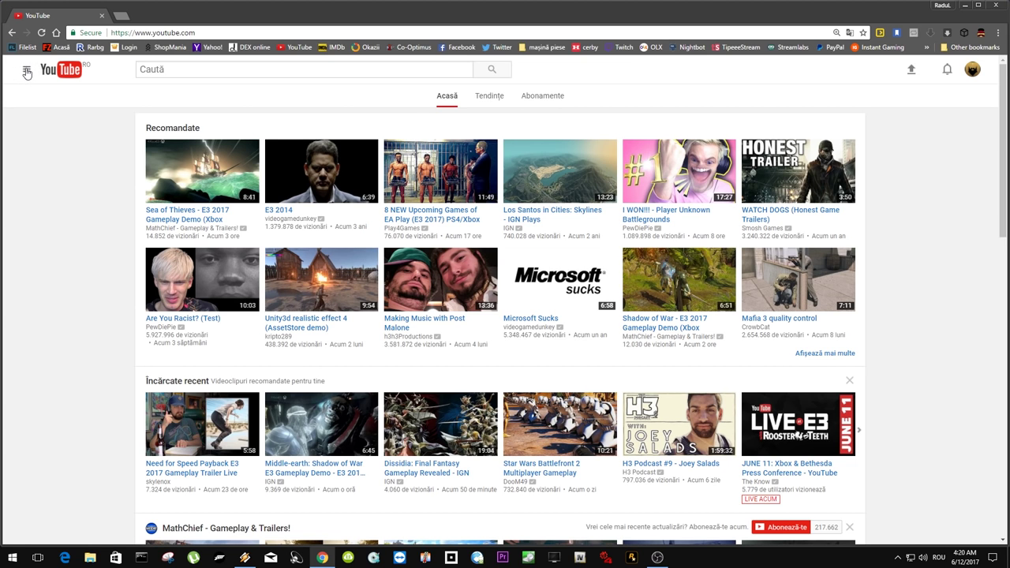
pyautogui.click(26, 73)
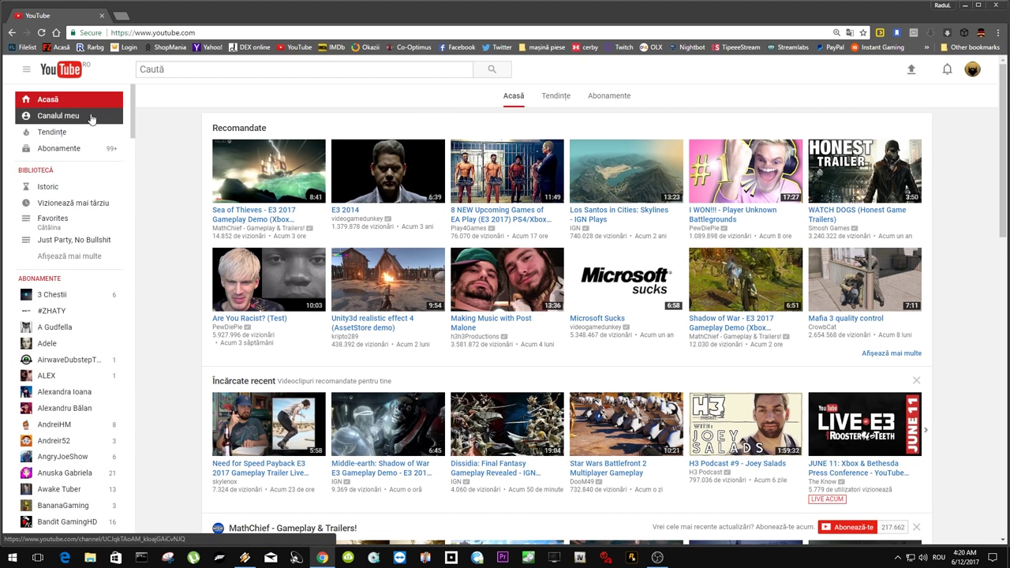
pyautogui.click(62, 117)
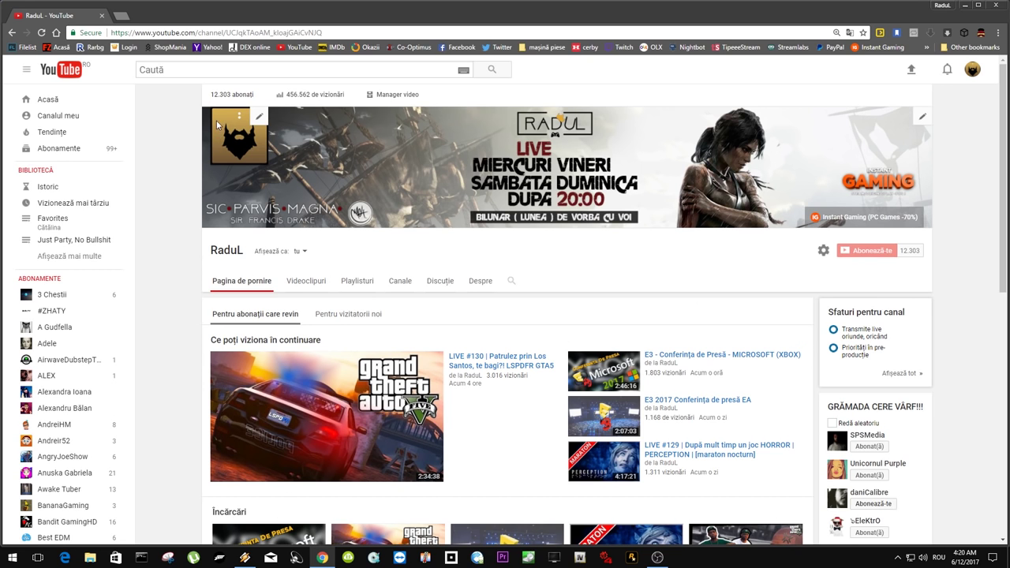
# Go to the live events section of Creator Studio and start scheduling a new event.
pyautogui.click(315, 98)
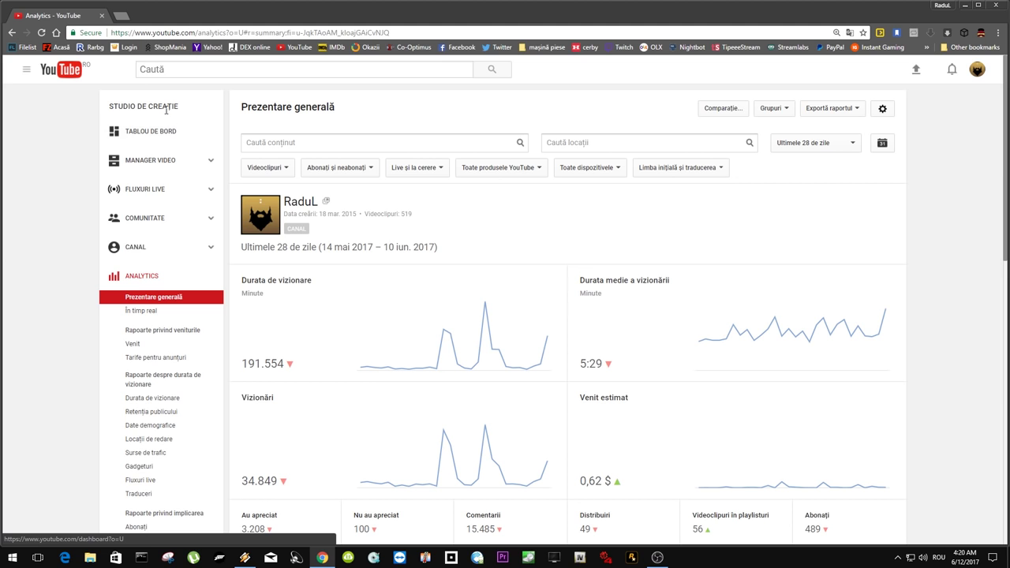
pyautogui.click(145, 192)
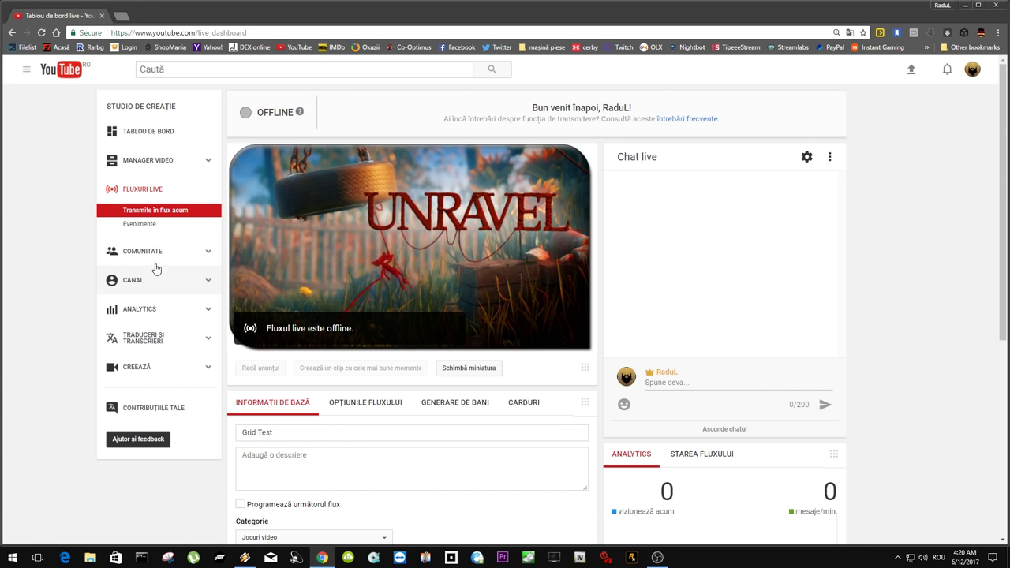
pyautogui.click(138, 227)
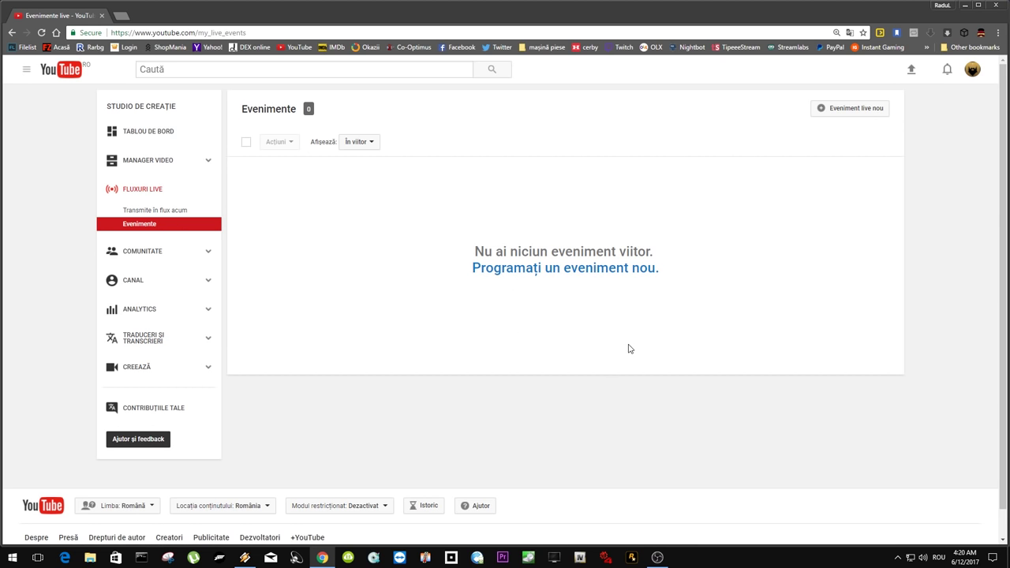
pyautogui.click(575, 271)
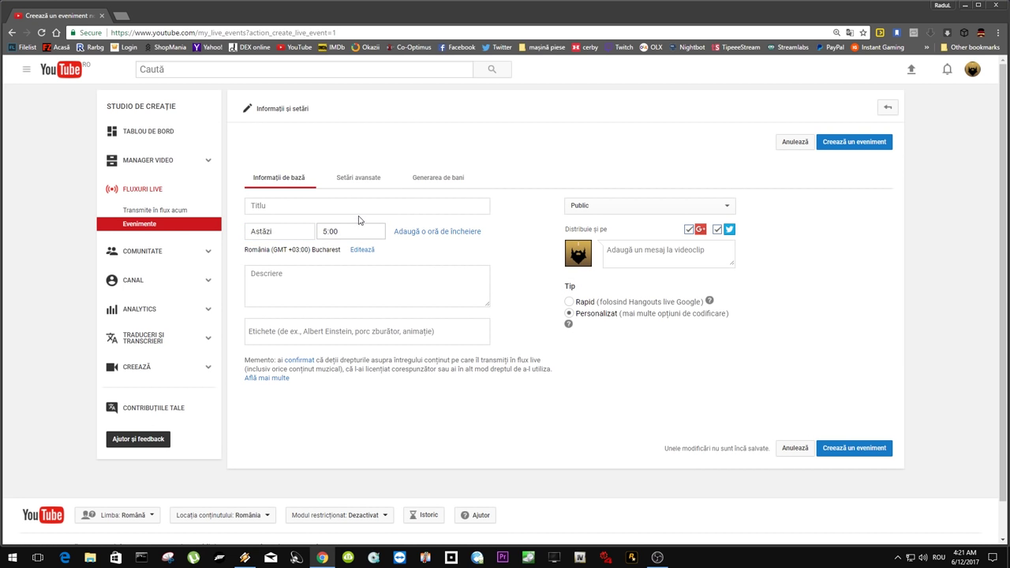
# Title the event "test" and look over the start date and time choices, keeping today at 5:00.
pyautogui.click(438, 205)
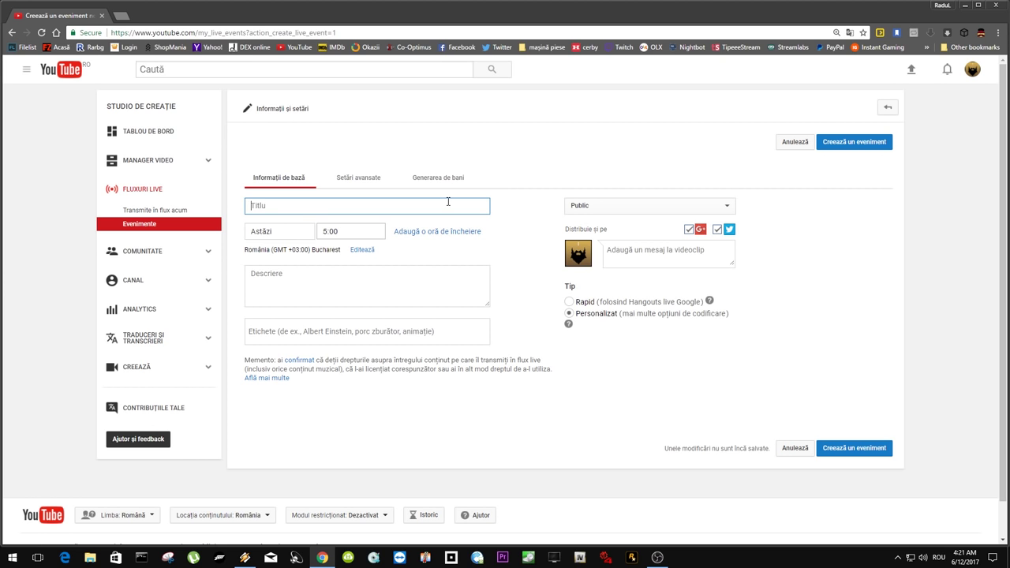
pyautogui.write('test')
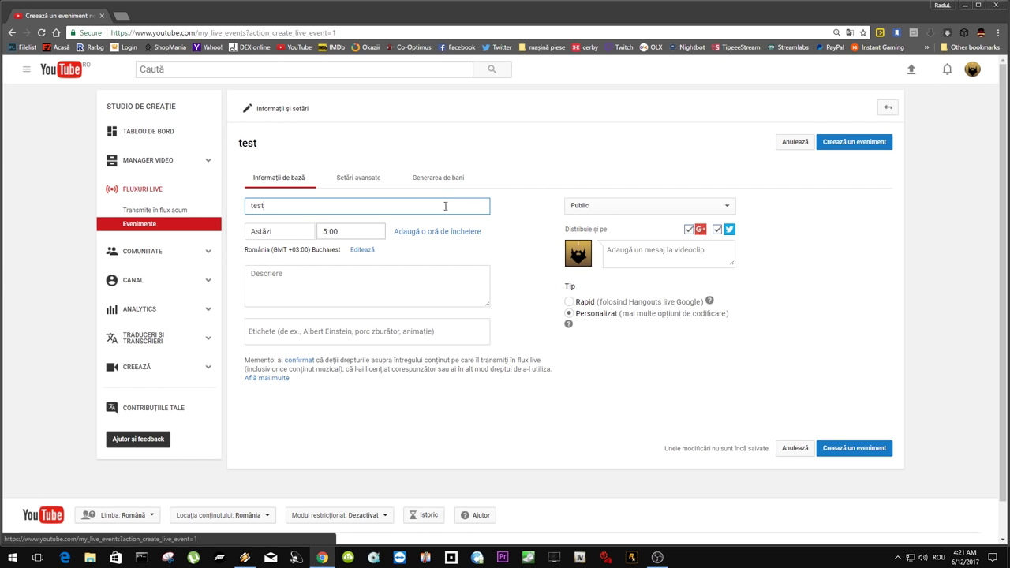
pyautogui.click(291, 231)
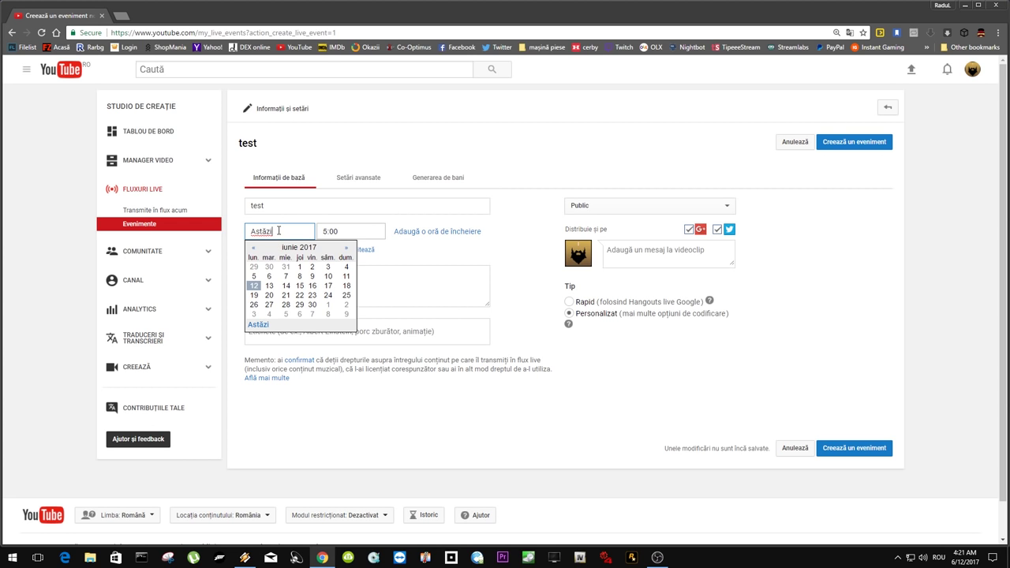
pyautogui.click(356, 228)
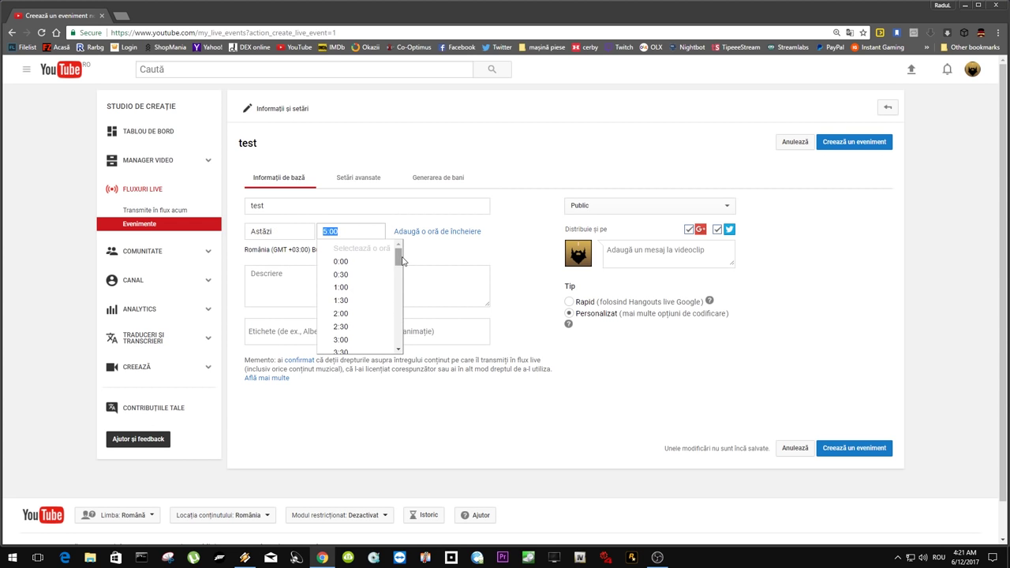
pyautogui.moveTo(399, 257)
pyautogui.mouseDown()
pyautogui.moveTo(399, 299)
pyautogui.moveTo(398, 260)
pyautogui.mouseUp()
pyautogui.click(525, 208)
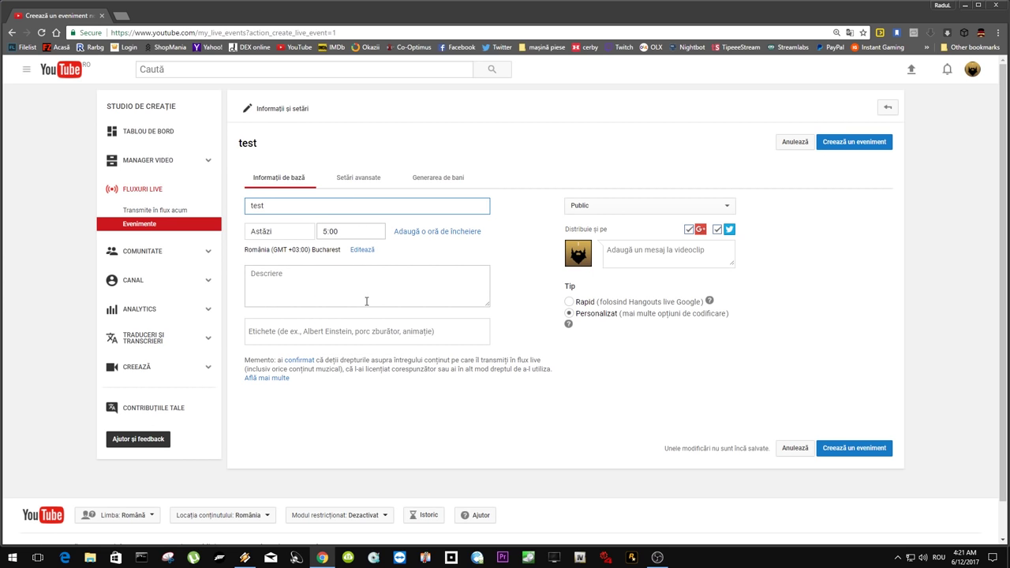
# Enter "test" as both the event's description and its tag.
pyautogui.click(333, 278)
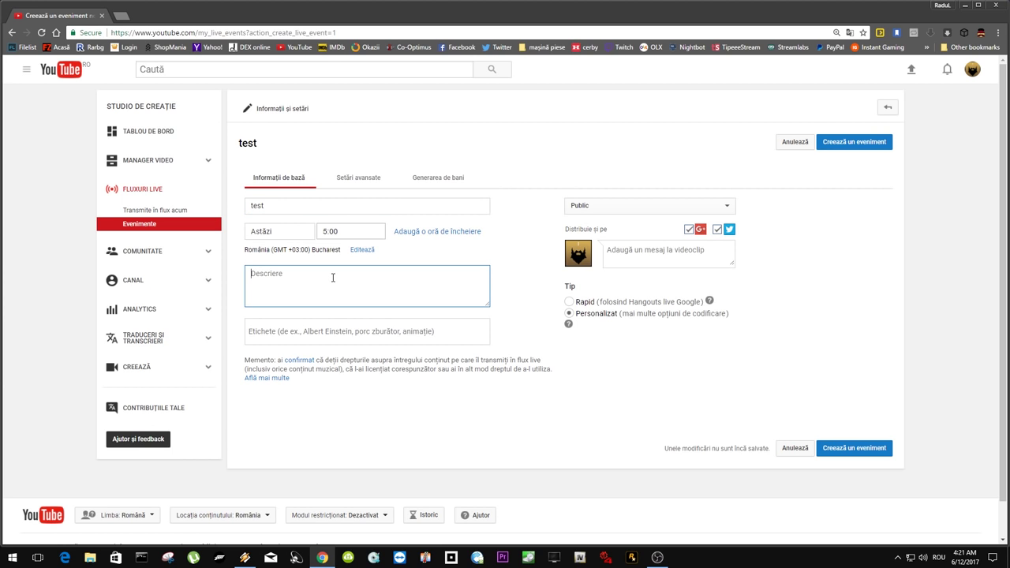
pyautogui.write('test')
pyautogui.click(323, 336)
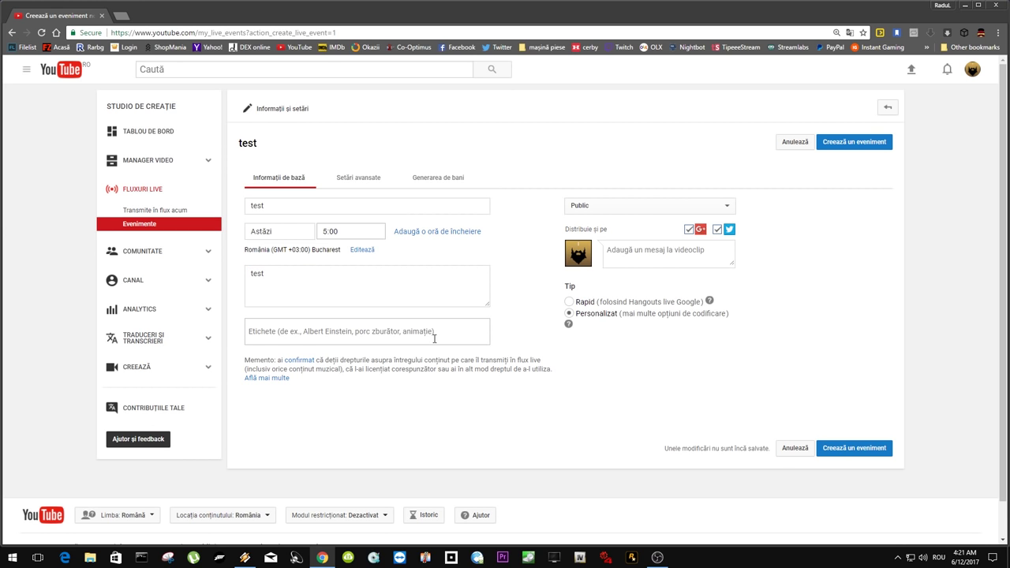
pyautogui.write('test')
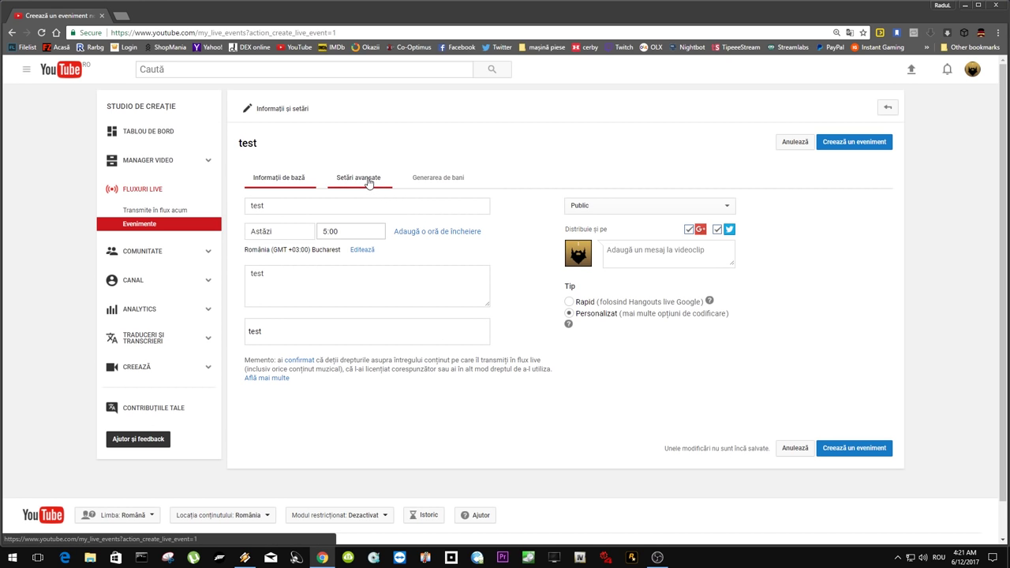
# Set the game title to Grand Theft Auto V in the event's advanced settings.
pyautogui.click(368, 180)
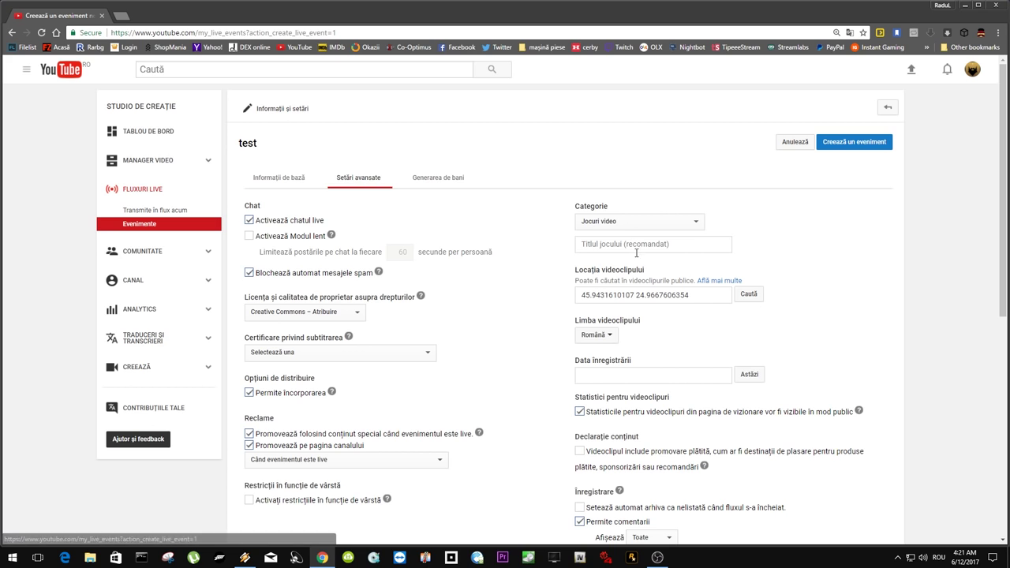
pyautogui.click(640, 244)
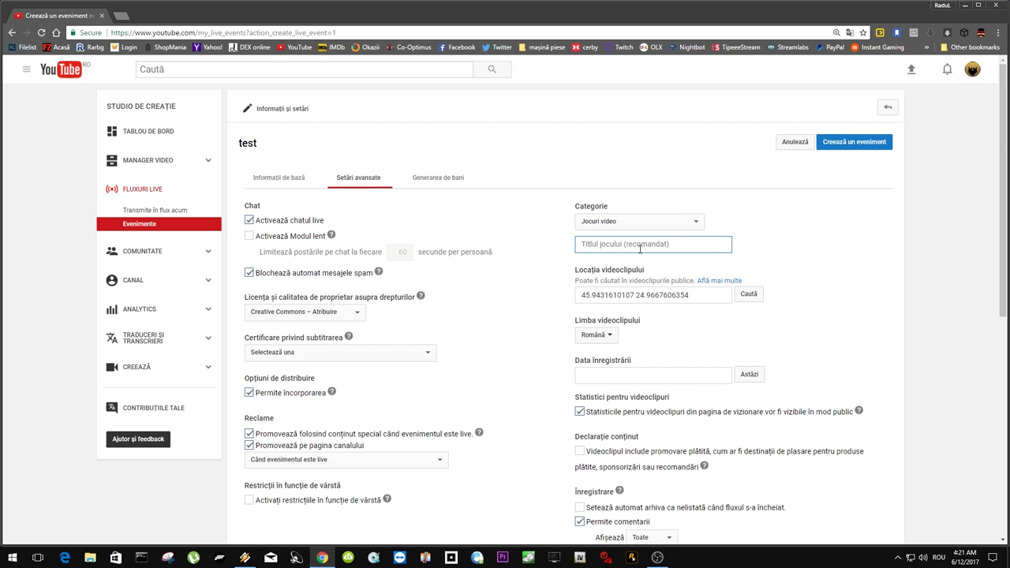
pyautogui.write('gra')
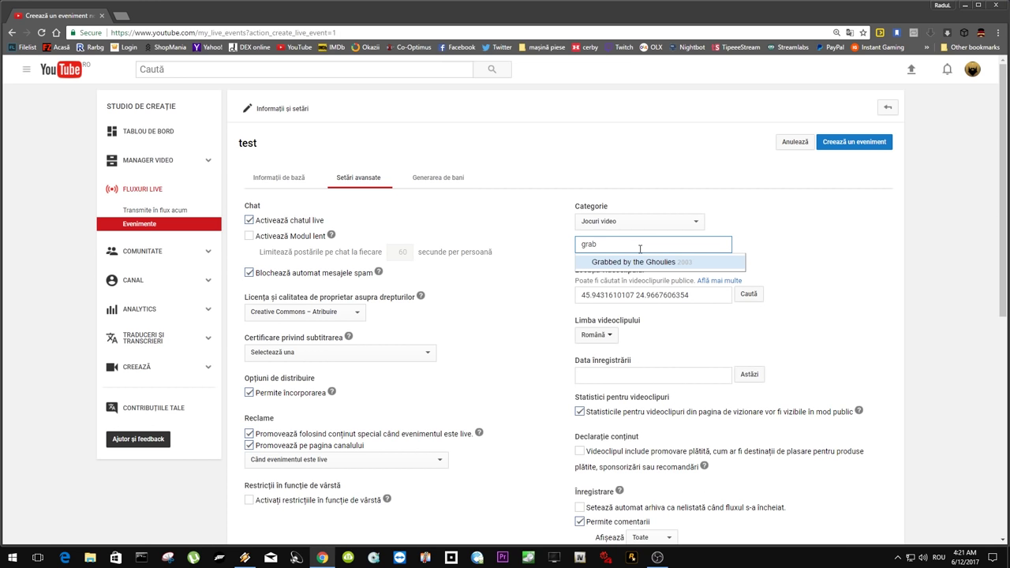
pyautogui.write('nd')
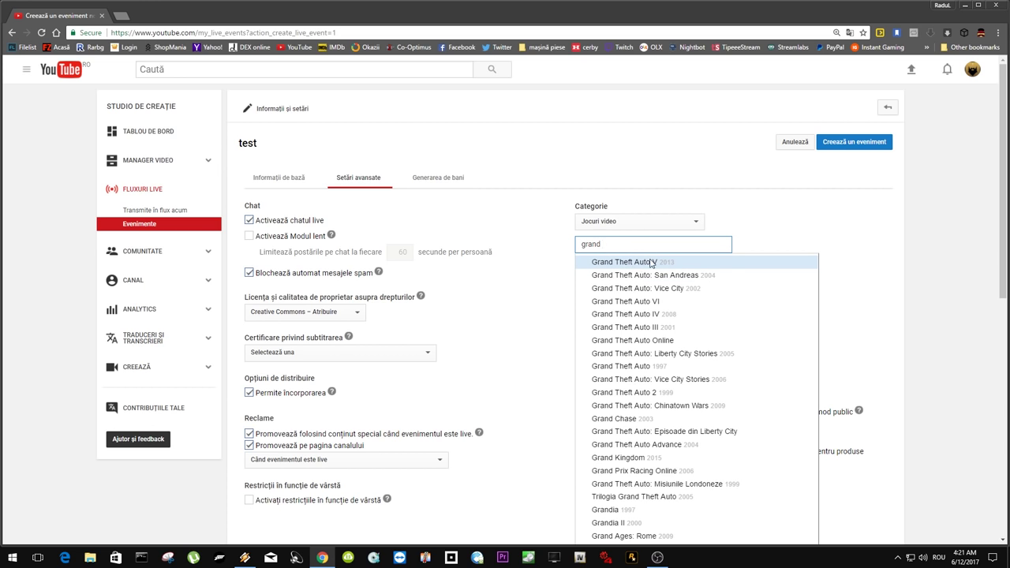
pyautogui.click(635, 262)
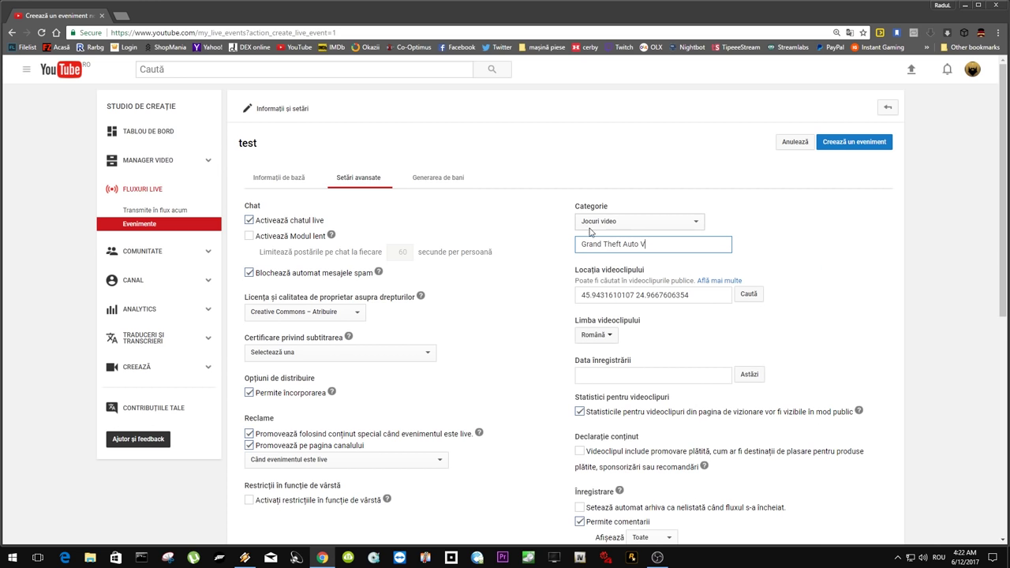
# Set the recording date to today and optimize the stream for interaction with reduced latency.
pyautogui.click(750, 376)
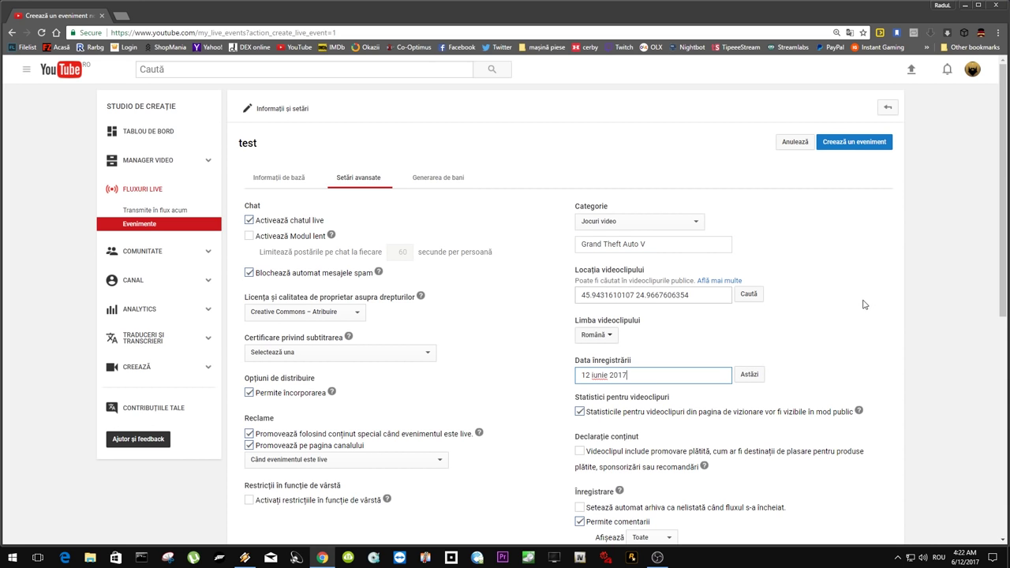
pyautogui.scroll(-5, 847, 334)
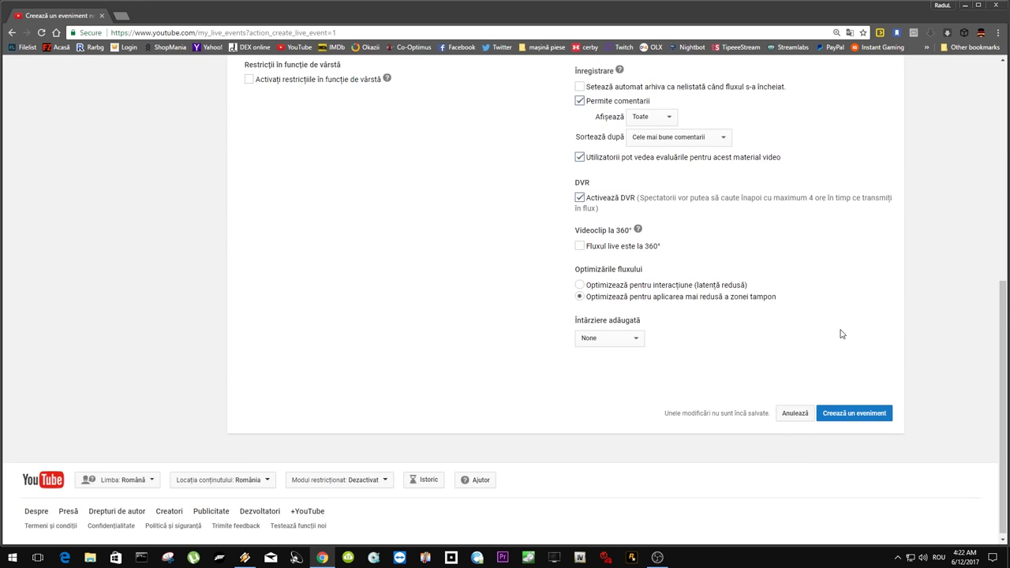
pyautogui.click(580, 285)
pyautogui.scroll(5, 597, 279)
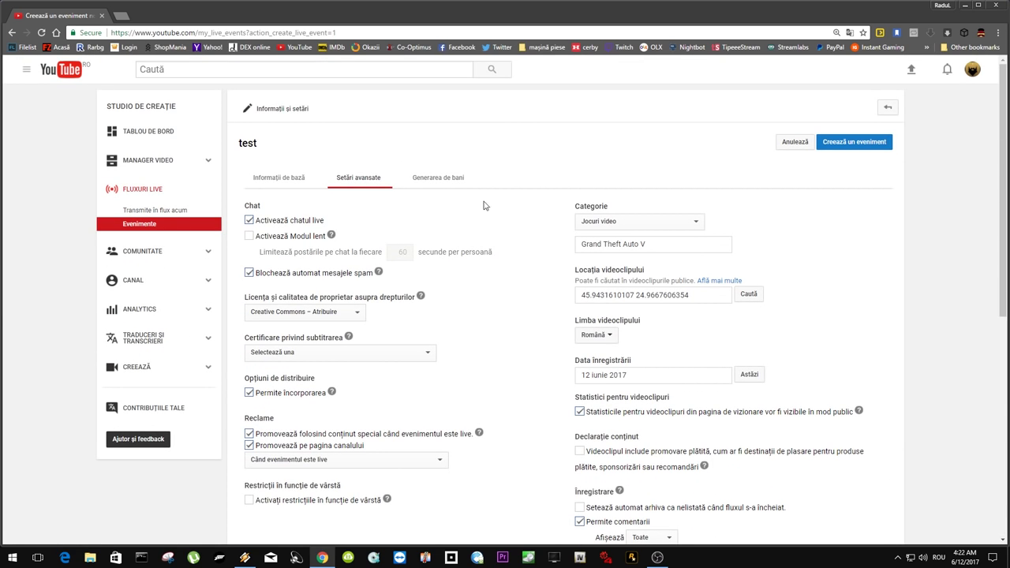
# Keep ad monetization enabled for the event, but turn off overlay ads, sponsored cards and skippable video ads.
pyautogui.click(444, 185)
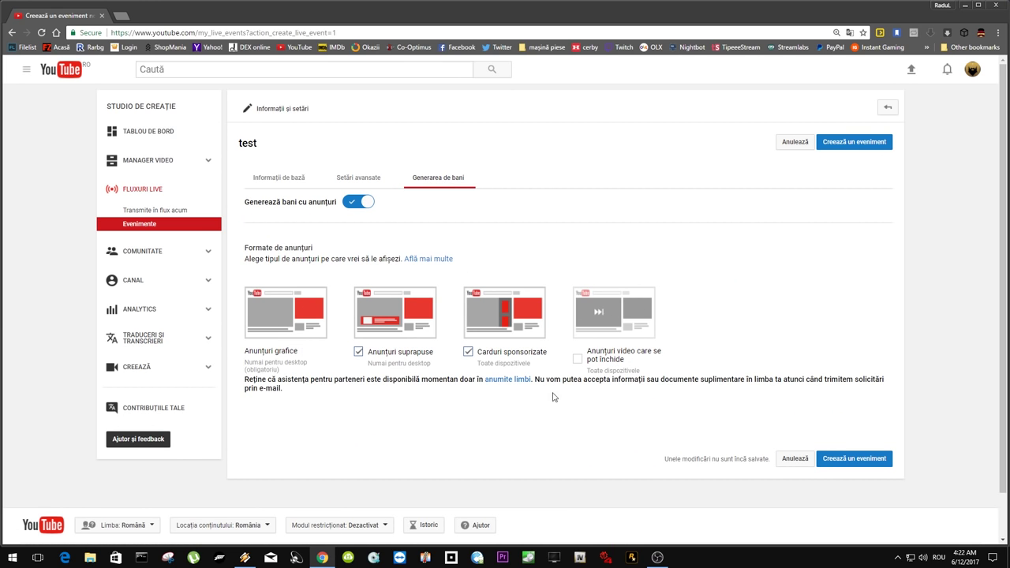
pyautogui.click(359, 202)
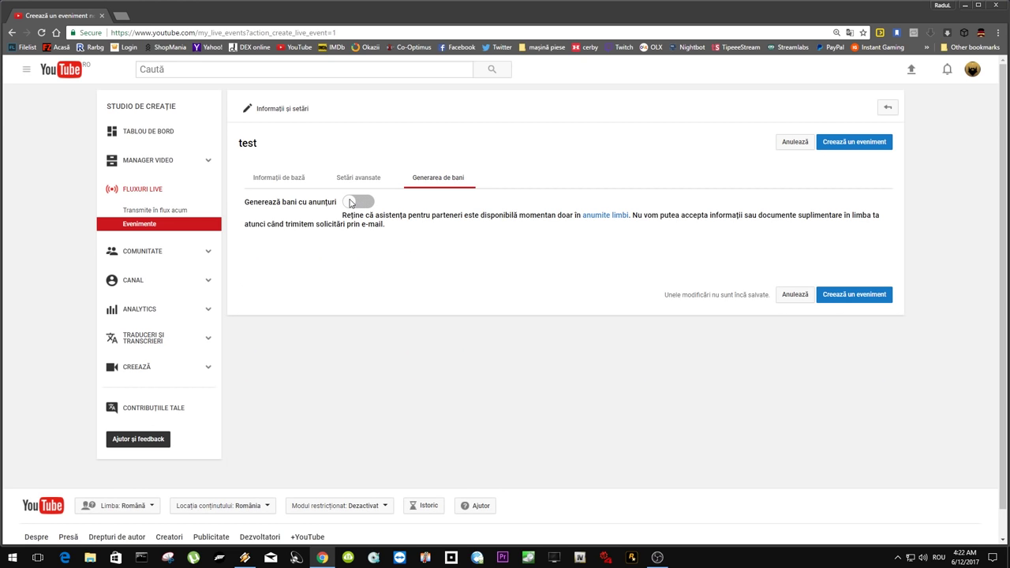
pyautogui.click(356, 203)
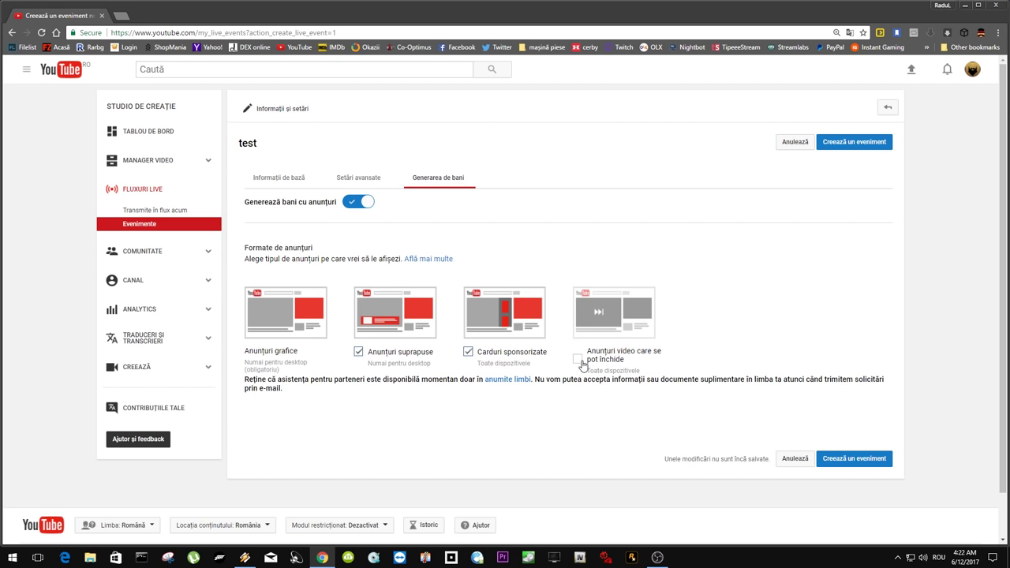
pyautogui.click(359, 352)
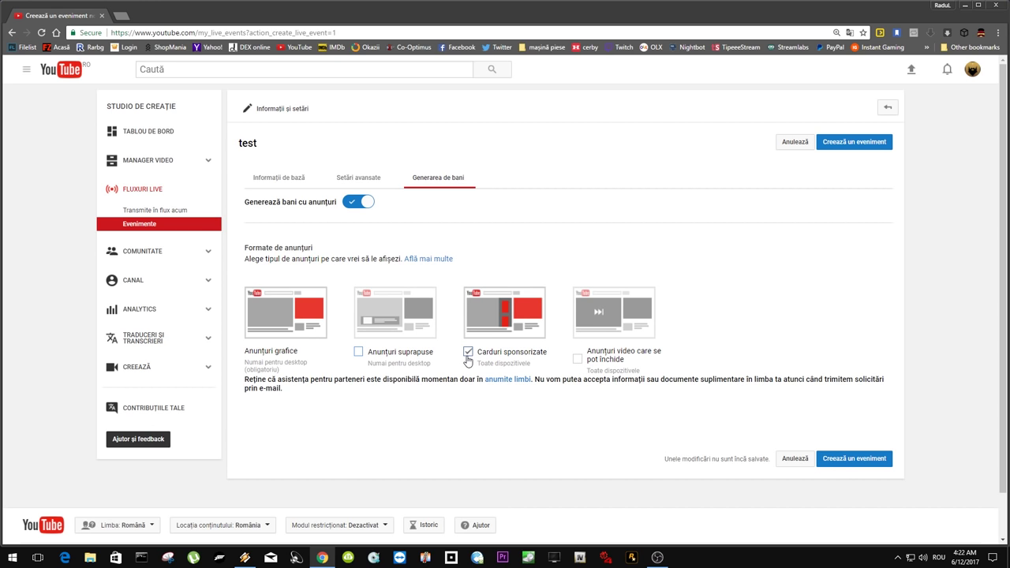
pyautogui.click(468, 353)
pyautogui.click(468, 353)
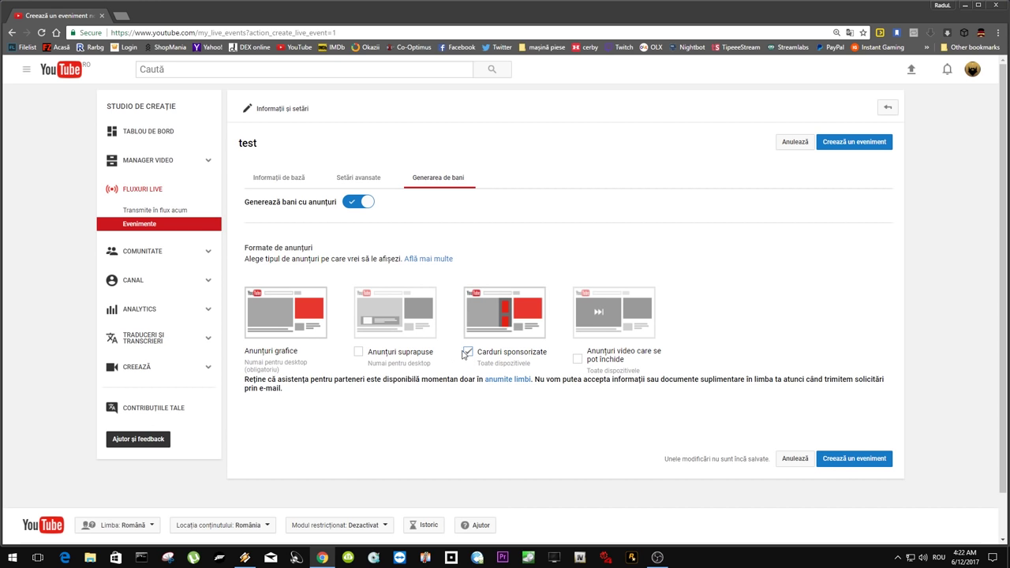
pyautogui.click(360, 354)
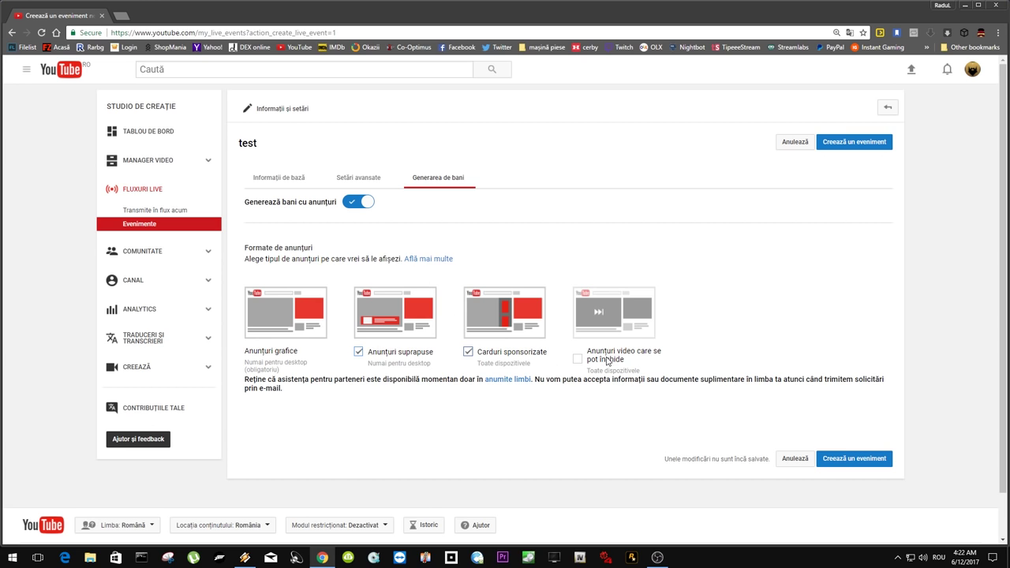
pyautogui.click(577, 360)
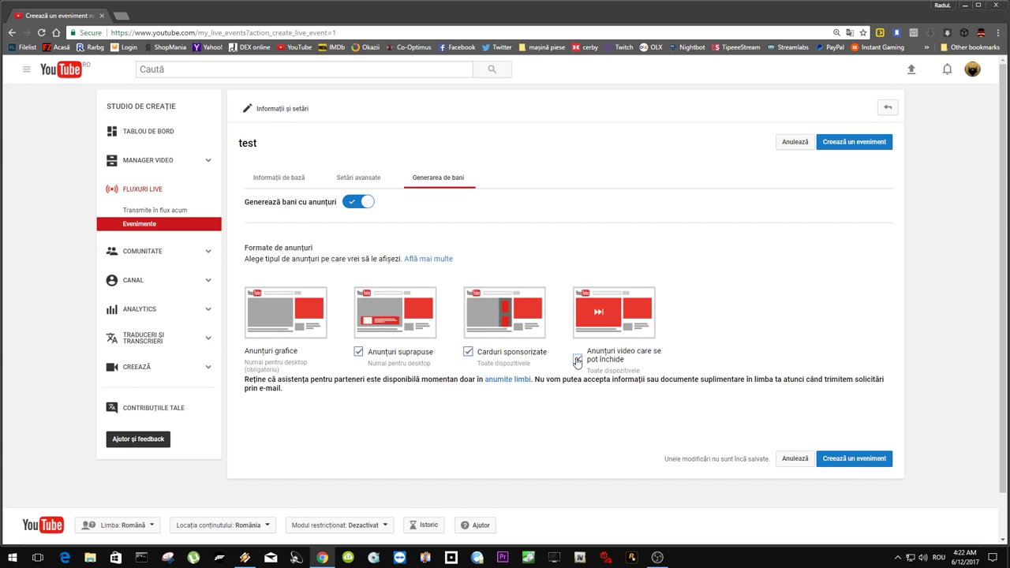
pyautogui.click(577, 360)
pyautogui.click(468, 352)
pyautogui.click(359, 352)
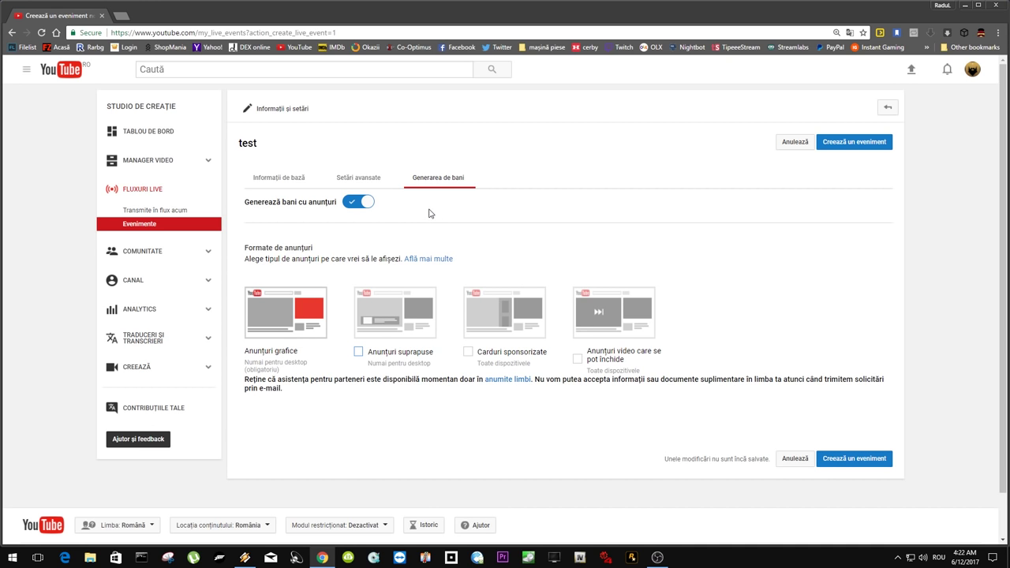
# Set the event's privacy to Nelistat (unlisted) in the basic information and create the event.
pyautogui.click(281, 178)
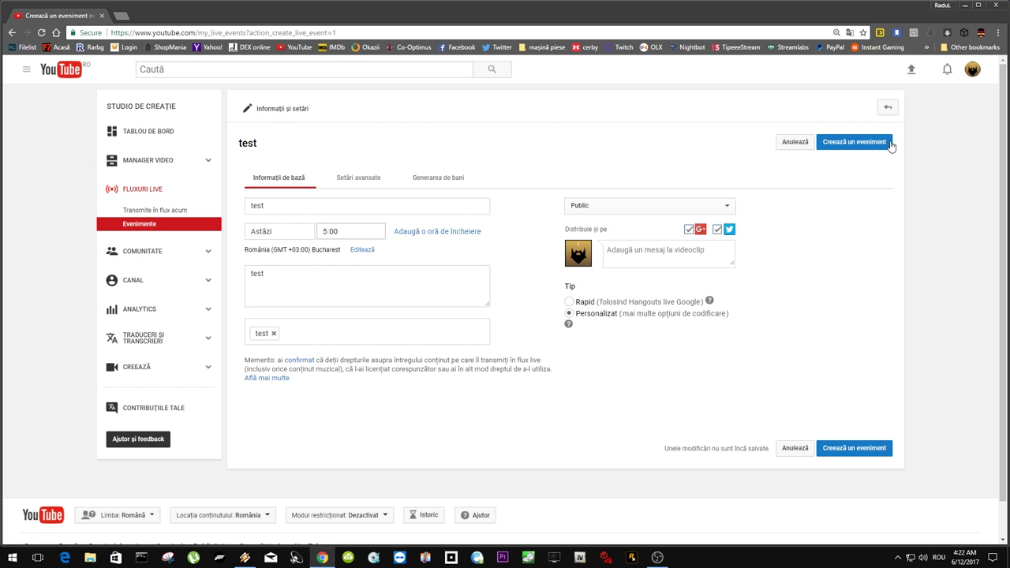
pyautogui.click(614, 207)
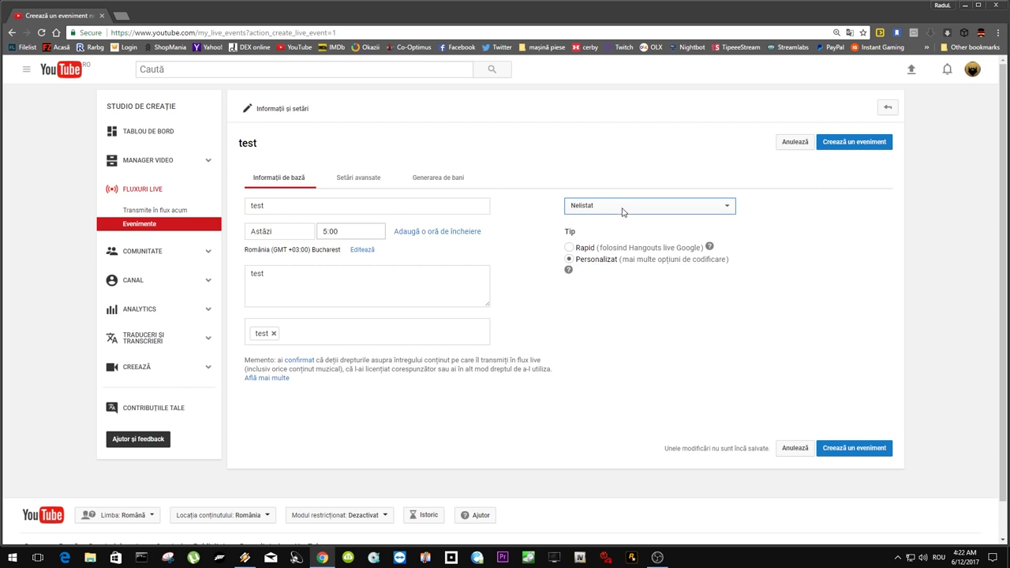
pyautogui.click(615, 207)
pyautogui.click(619, 217)
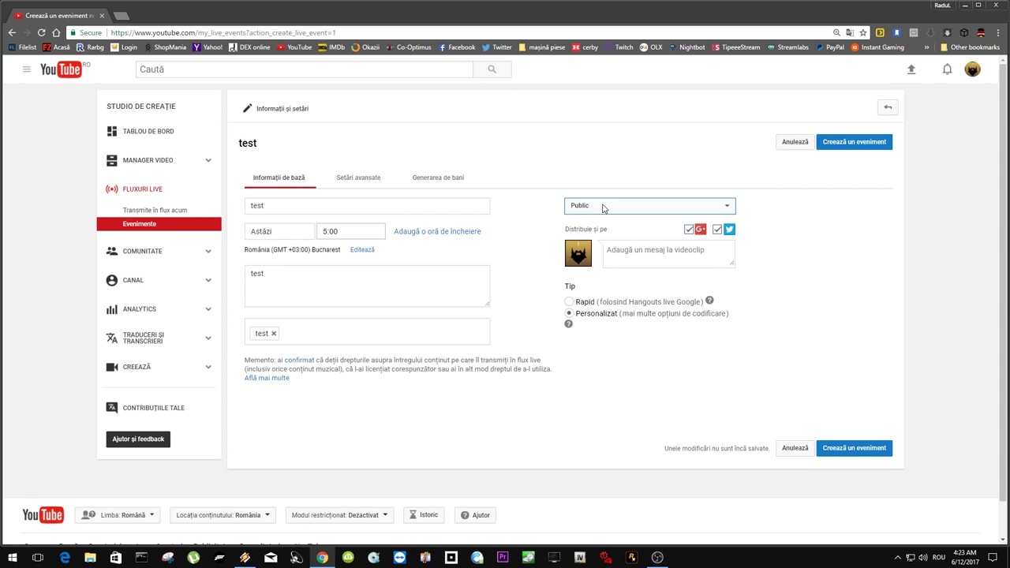
pyautogui.click(604, 206)
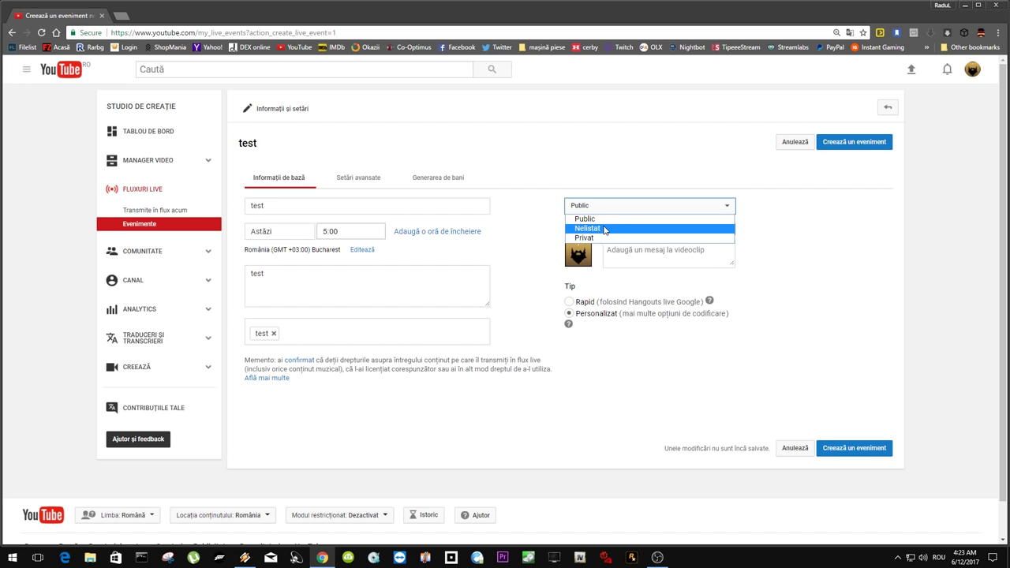
pyautogui.click(606, 229)
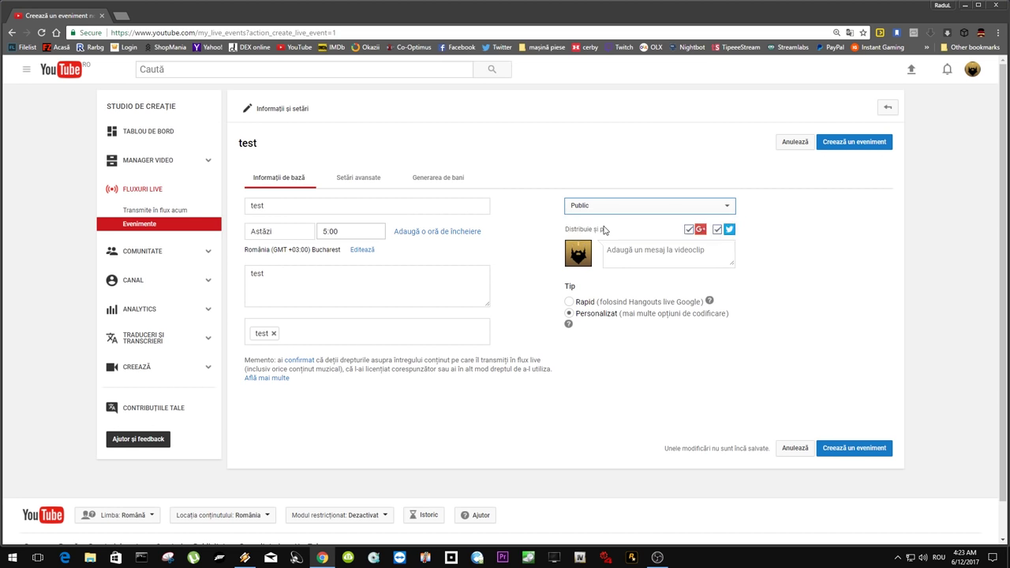
pyautogui.click(873, 143)
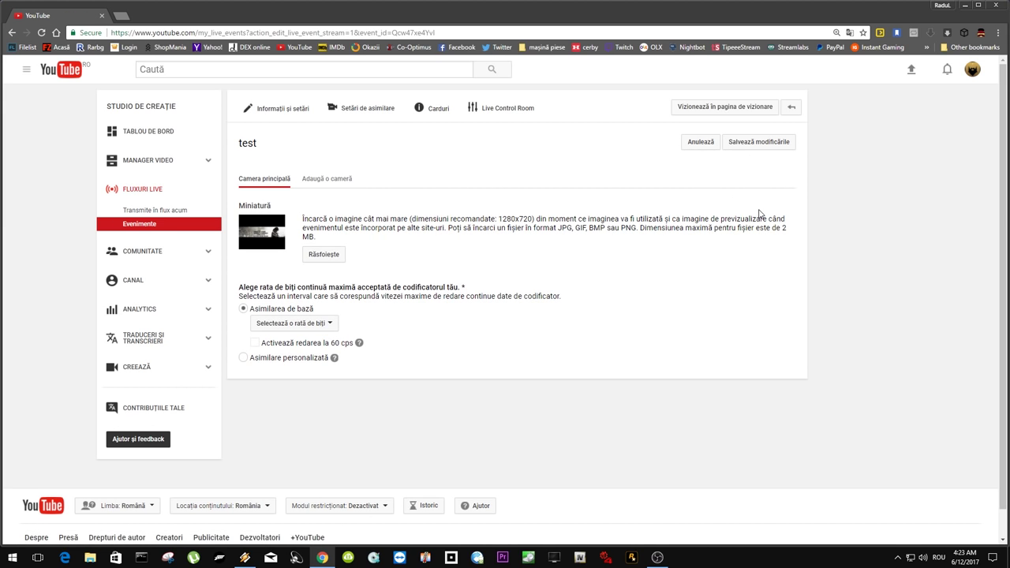
# Browse the available images for the event's thumbnail without choosing one.
pyautogui.click(319, 257)
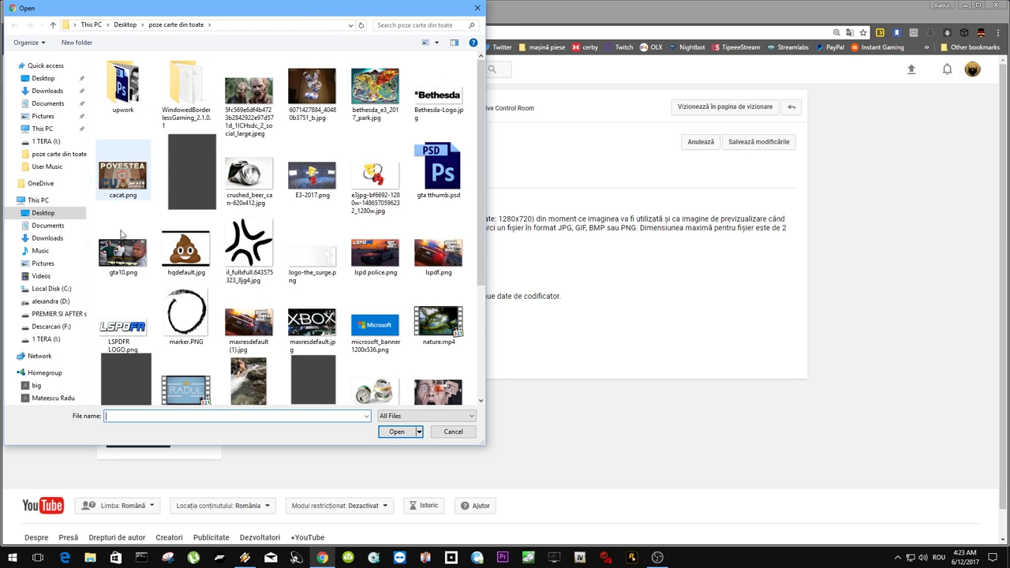
pyautogui.click(477, 8)
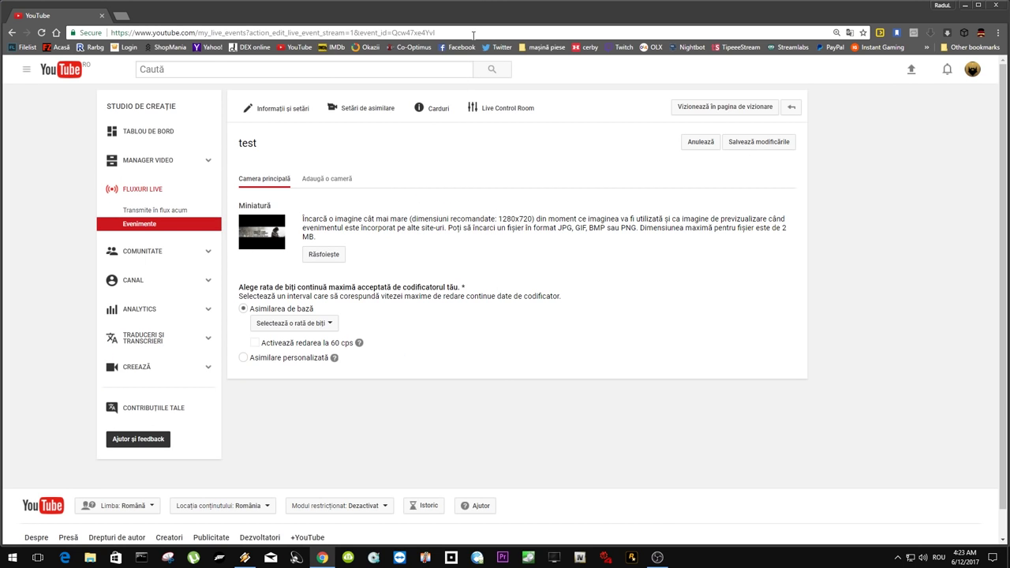
# Set the event's basic ingestion bitrate to 3000 Kbps - 6000 Kbps (1080p) and enable 60 fps playback.
pyautogui.click(304, 325)
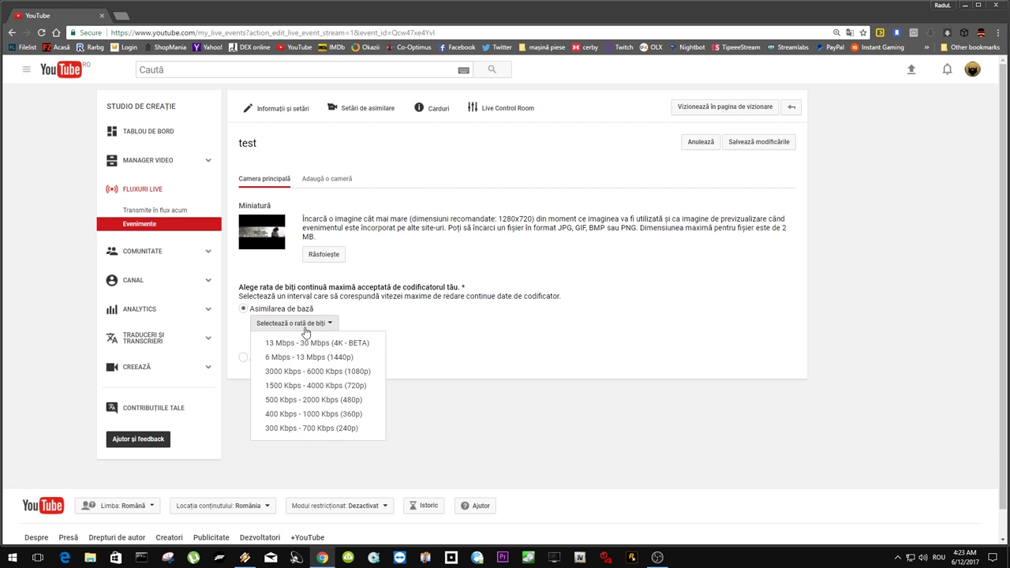
pyautogui.click(363, 374)
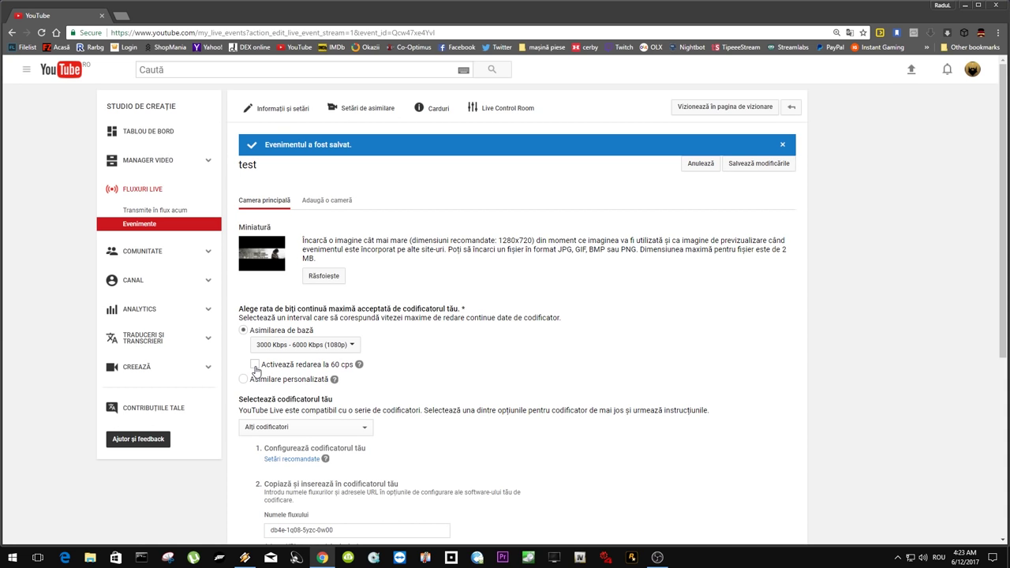
pyautogui.click(255, 365)
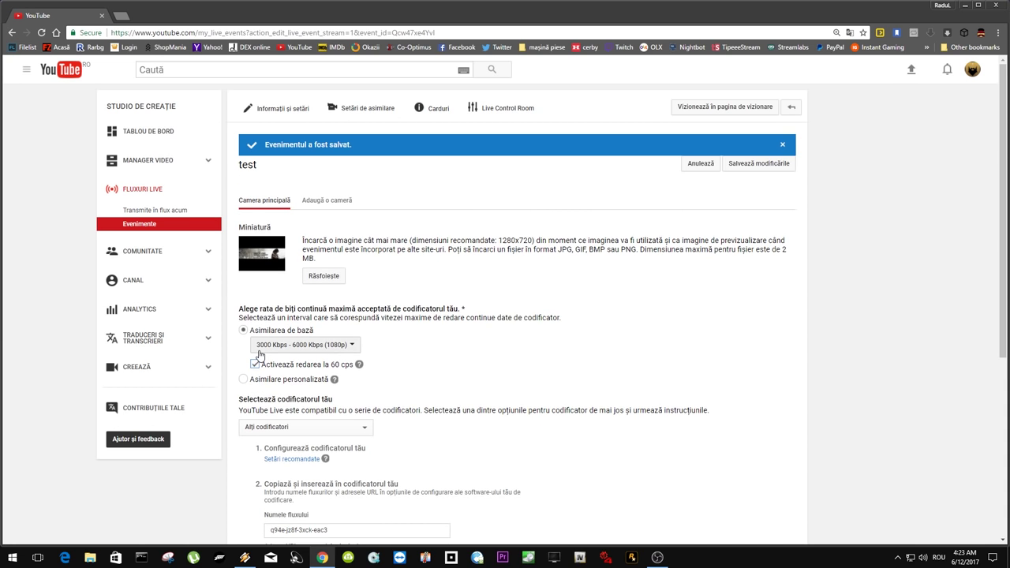
# Try the 1500 Kbps - 4000 Kbps (720p) bitrate, then return to 3000 Kbps - 6000 Kbps (1080p) with 60 fps playback enabled.
pyautogui.click(339, 350)
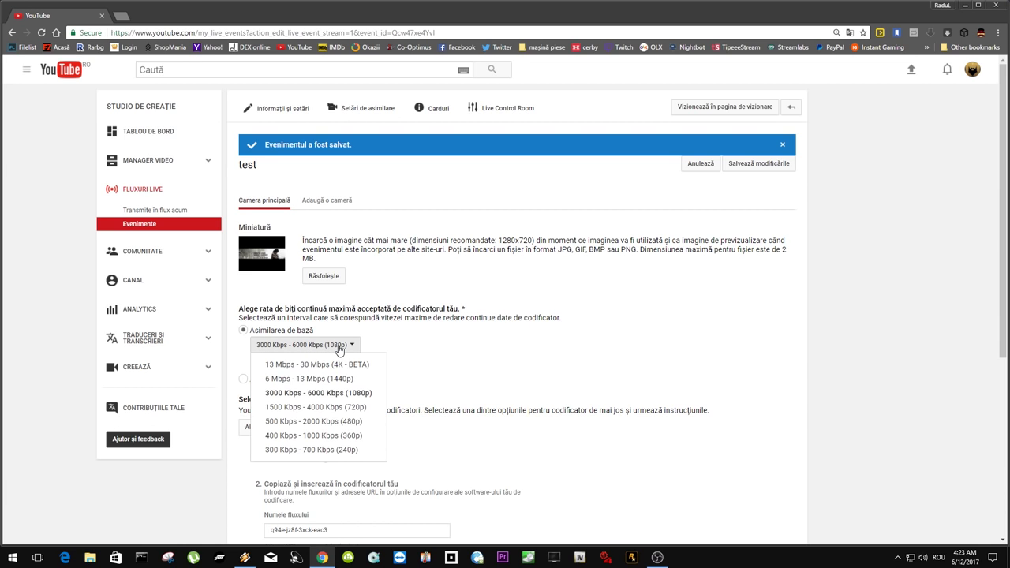
pyautogui.click(333, 405)
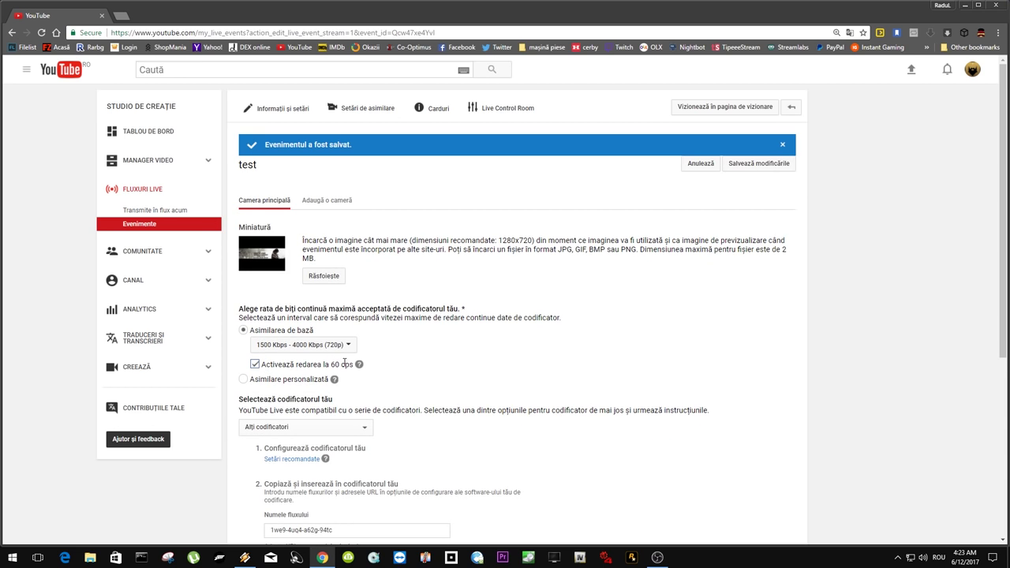
pyautogui.click(255, 364)
pyautogui.click(255, 364)
pyautogui.click(339, 348)
pyautogui.click(349, 394)
# Copy the stream name from the event's encoder instructions and save the event's changes.
pyautogui.scroll(-2, 442, 391)
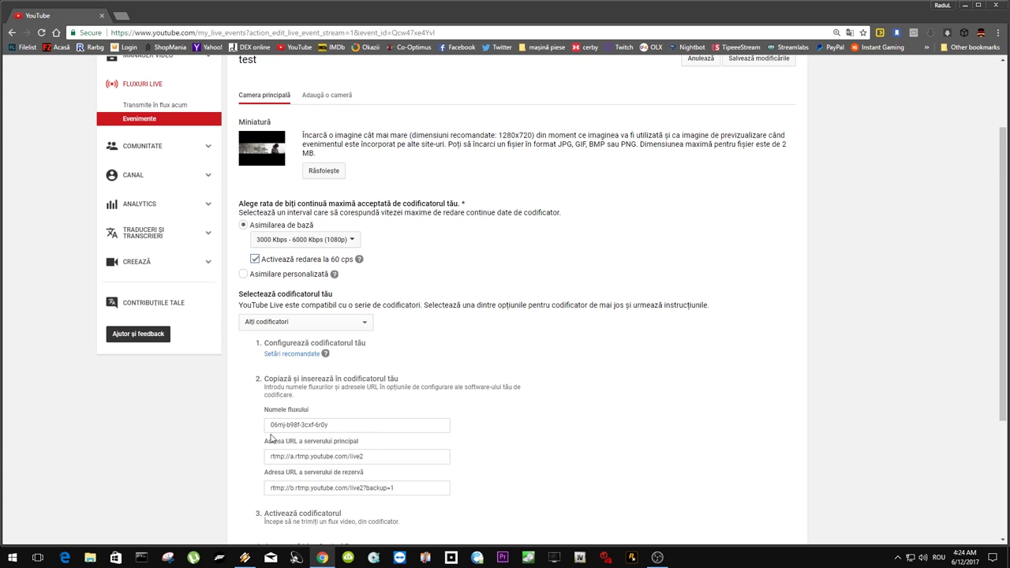
pyautogui.click(317, 428)
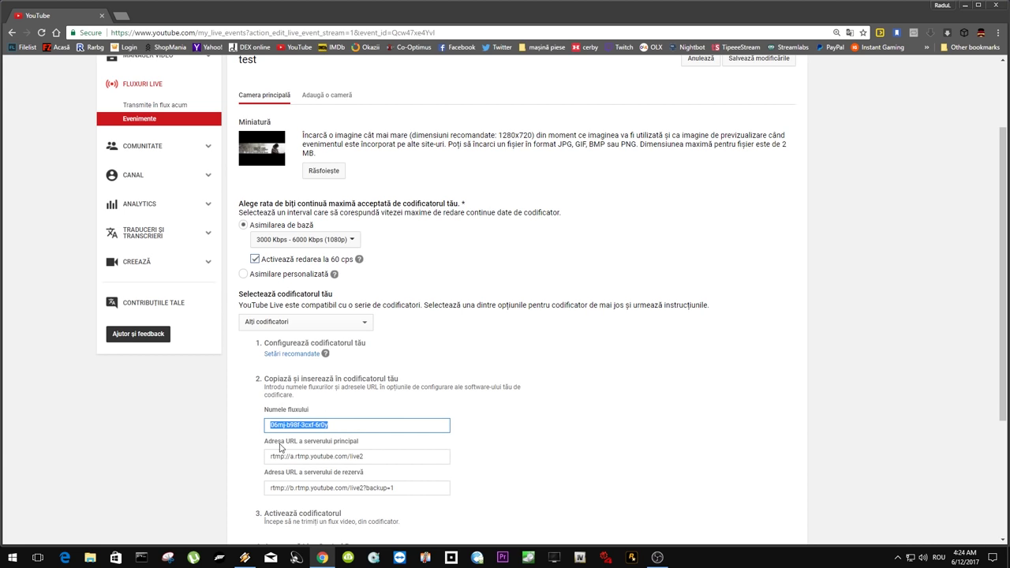
pyautogui.rightClick(318, 425)
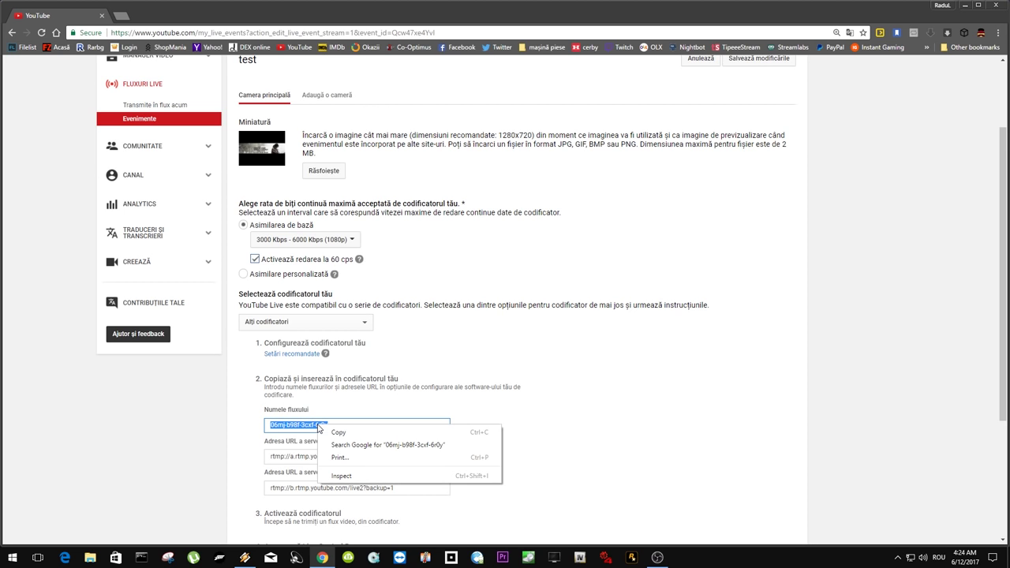
pyautogui.click(330, 430)
pyautogui.click(505, 361)
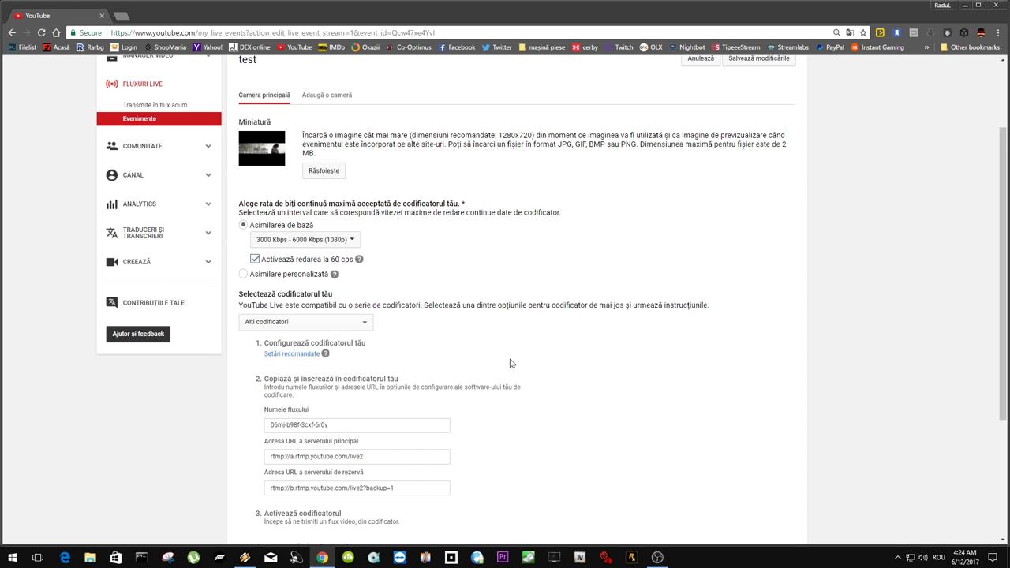
pyautogui.scroll(2, 513, 356)
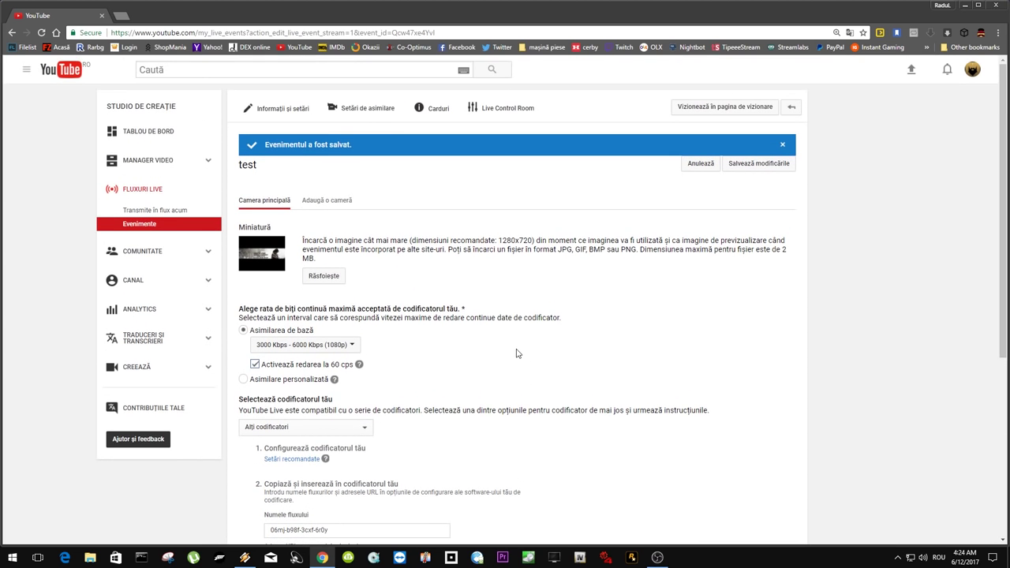
pyautogui.click(754, 168)
# Switch to OBS and replace the stream key in the stream settings with the copied one.
pyautogui.click(657, 559)
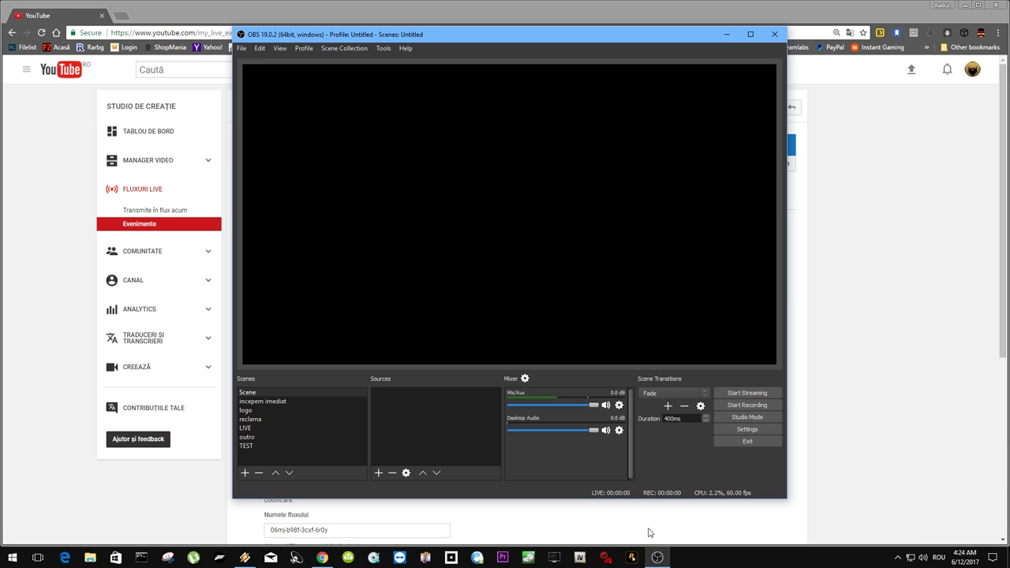
pyautogui.click(746, 430)
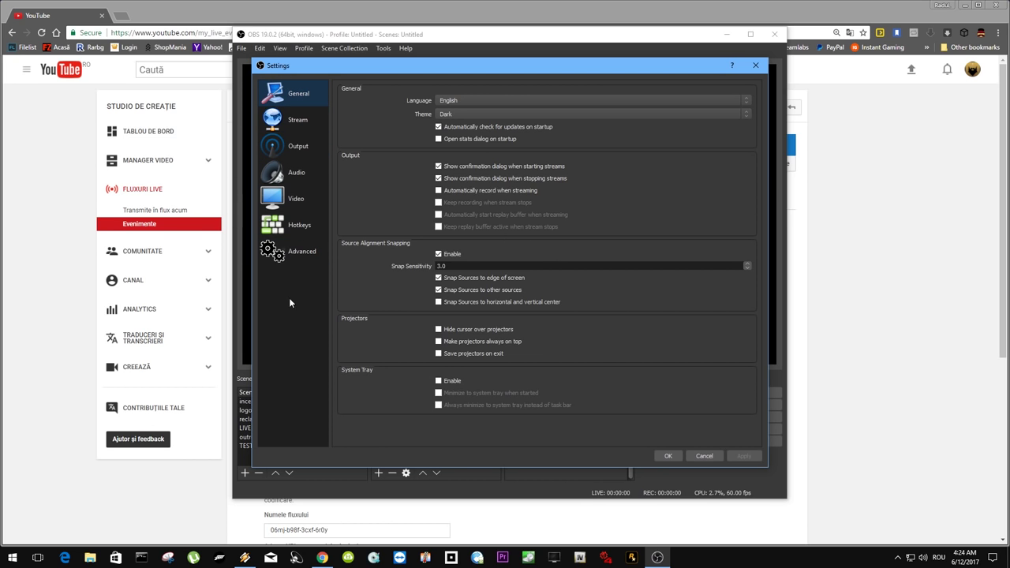
pyautogui.click(282, 119)
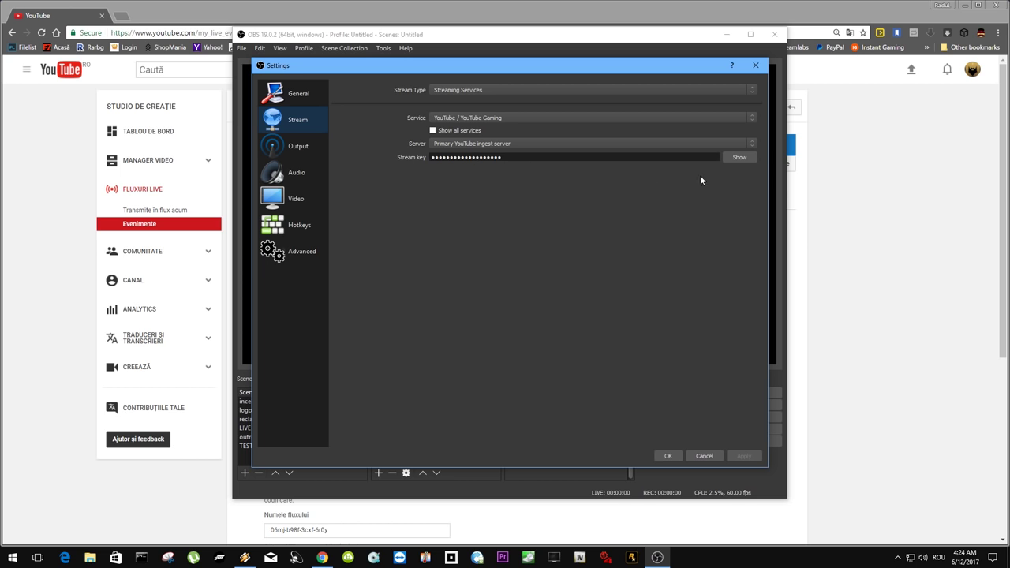
pyautogui.click(740, 158)
pyautogui.moveTo(504, 155); pyautogui.dragTo(364, 158)
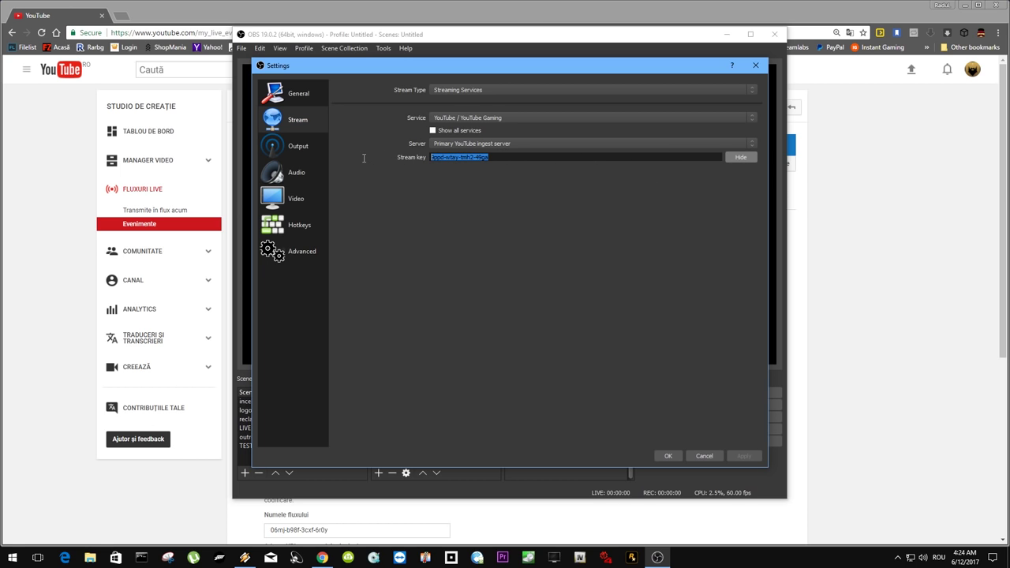
pyautogui.rightClick(462, 161)
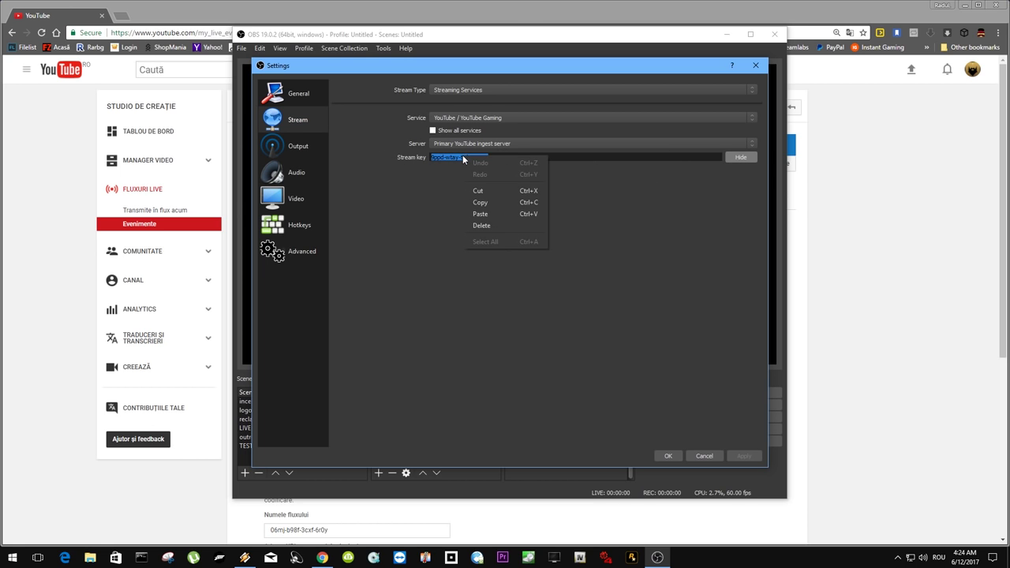
pyautogui.click(489, 215)
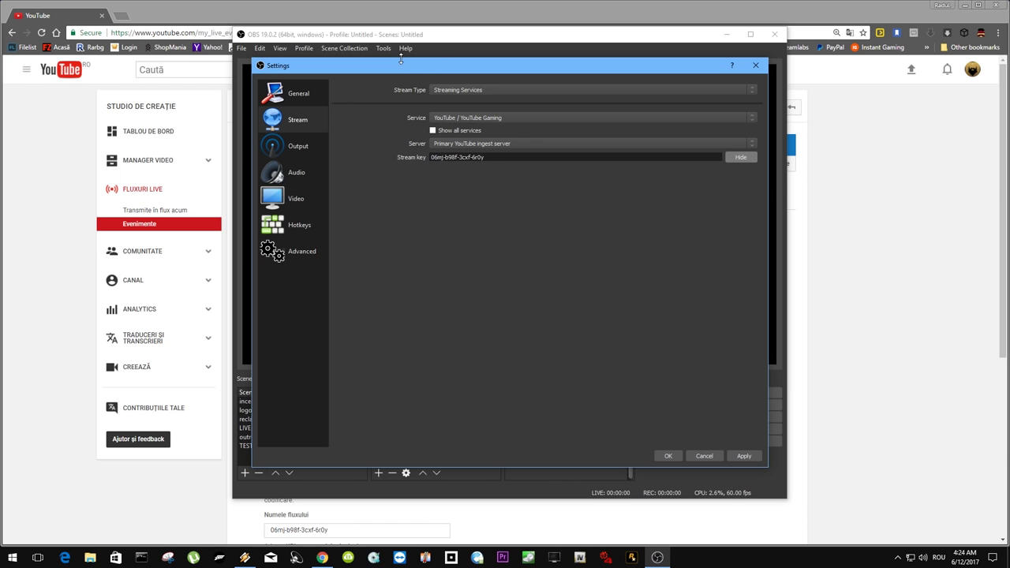
# Compare the key with the stream name on the YouTube event page, then accept the OBS stream settings.
pyautogui.click(430, 7)
pyautogui.scroll(-1, 330, 464)
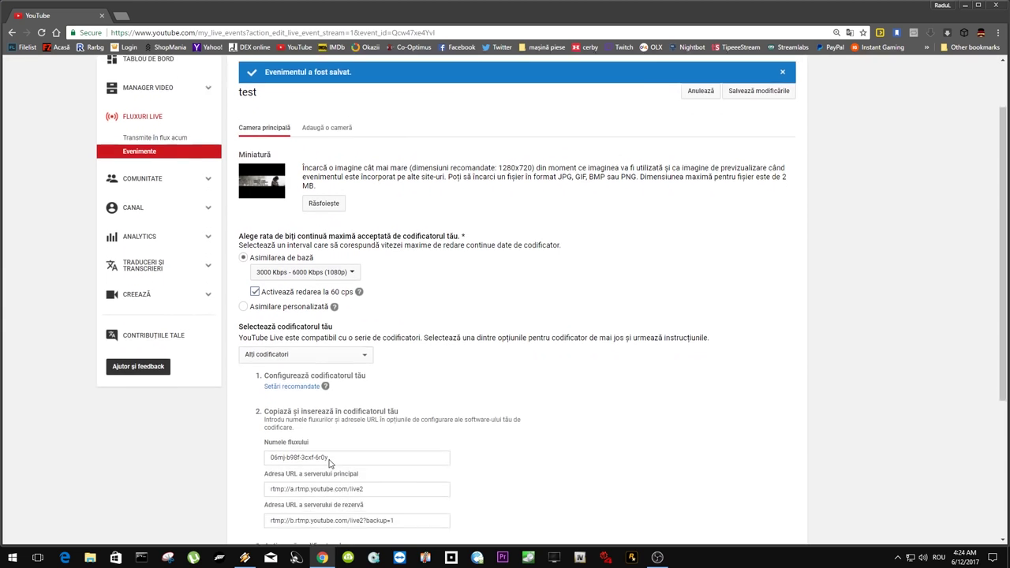
pyautogui.scroll(-1, 329, 464)
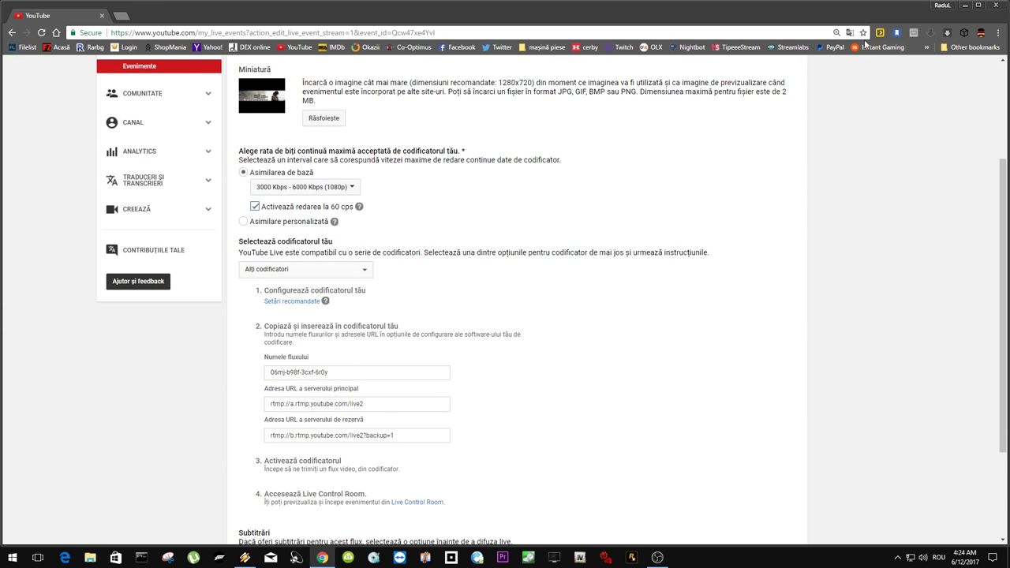
pyautogui.click(964, 5)
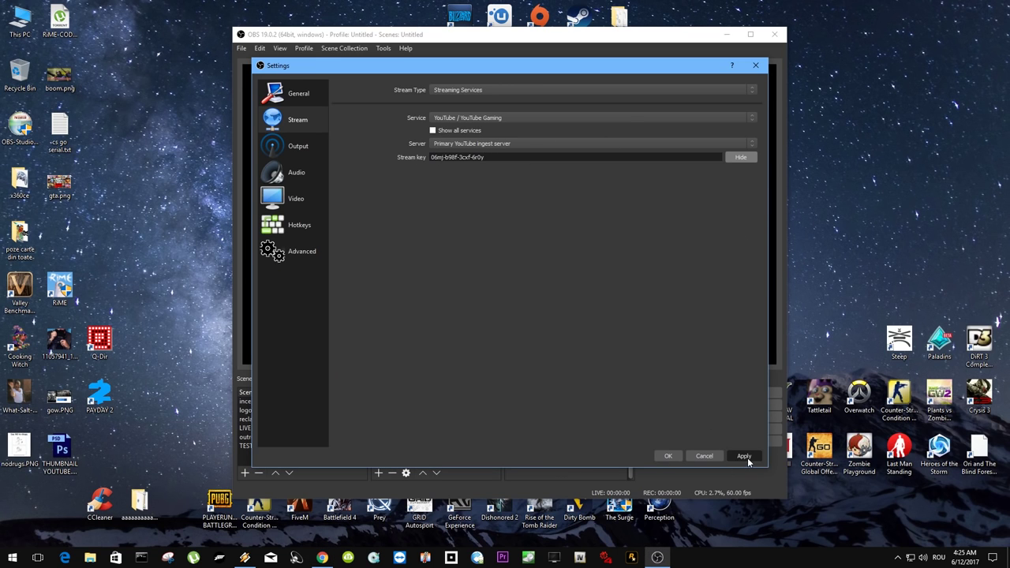
pyautogui.click(667, 457)
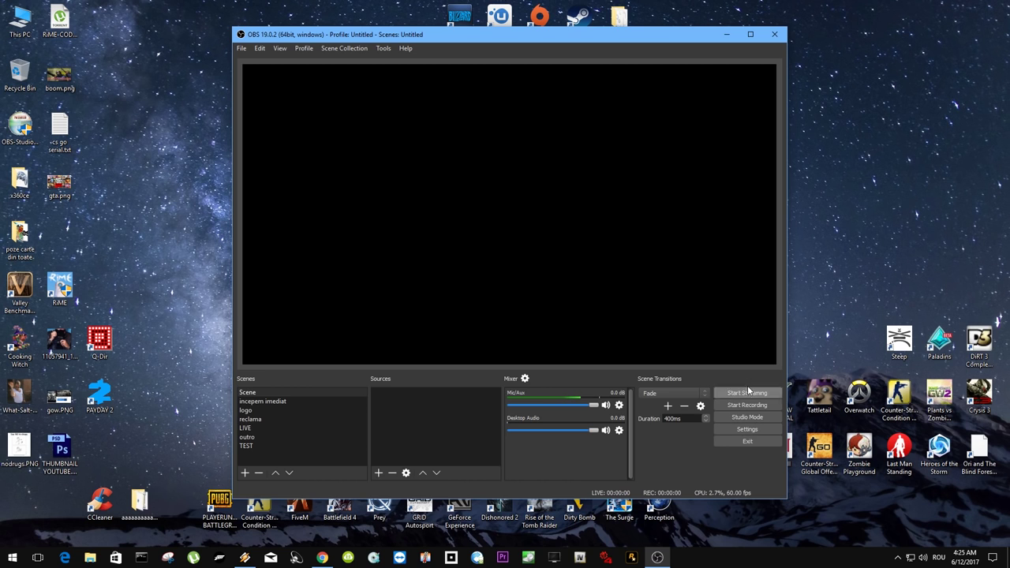
pyautogui.moveTo(559, 44); pyautogui.dragTo(671, 53)
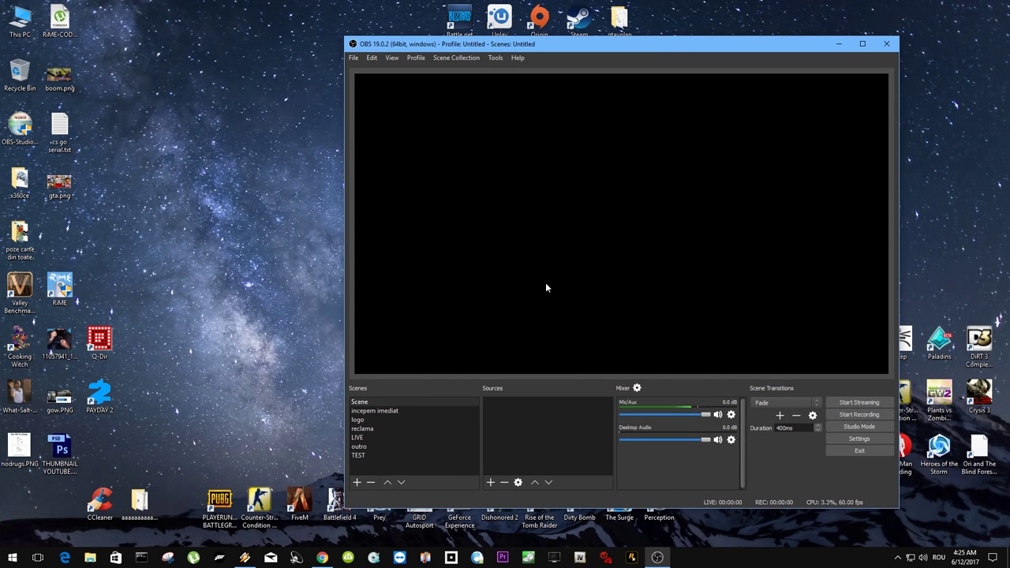
# Go back to the YouTube event page, save the event's changes again and return to OBS.
pyautogui.click(322, 558)
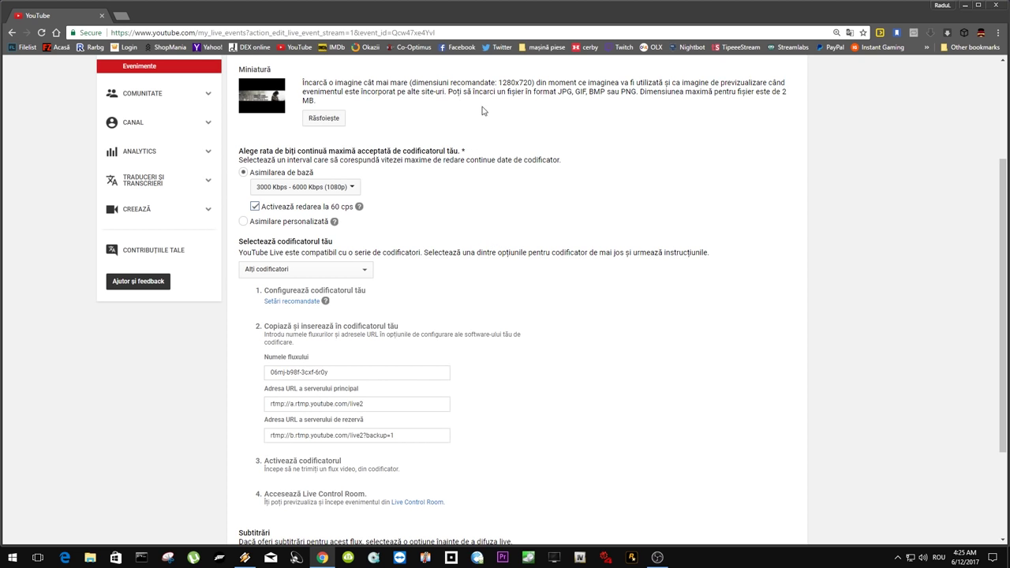
pyautogui.scroll(1, 411, 343)
pyautogui.scroll(2, 411, 343)
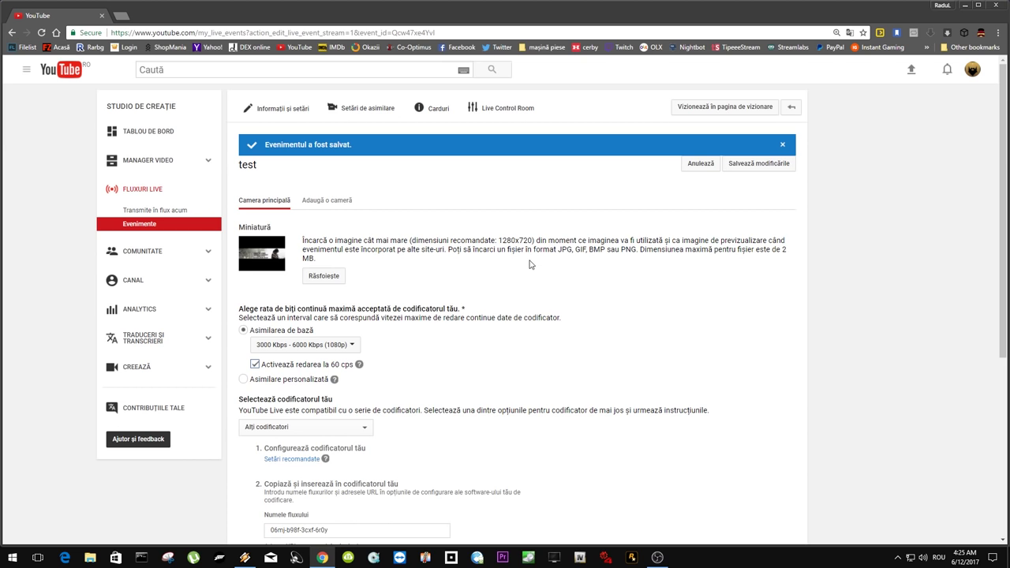
pyautogui.click(750, 167)
pyautogui.click(966, 6)
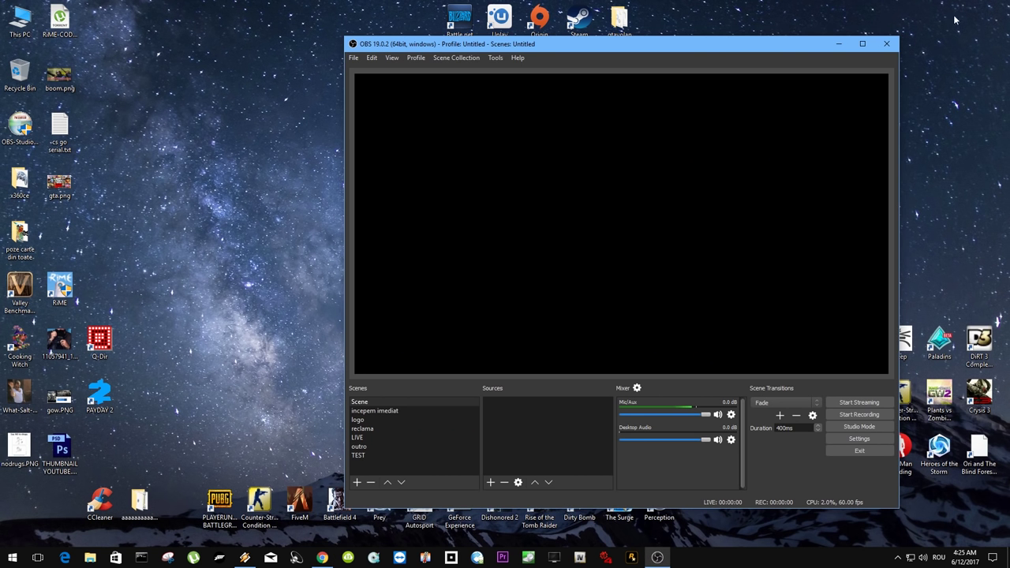
pyautogui.moveTo(695, 48); pyautogui.dragTo(706, 48)
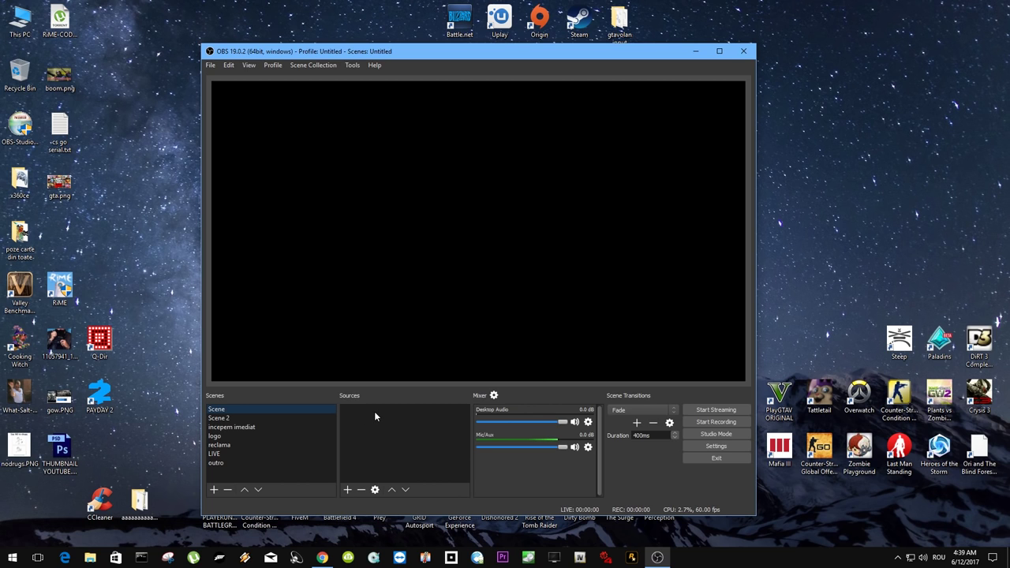
# Rename the scene called Scene to TEST in the scene list.
pyautogui.rightClick(231, 414)
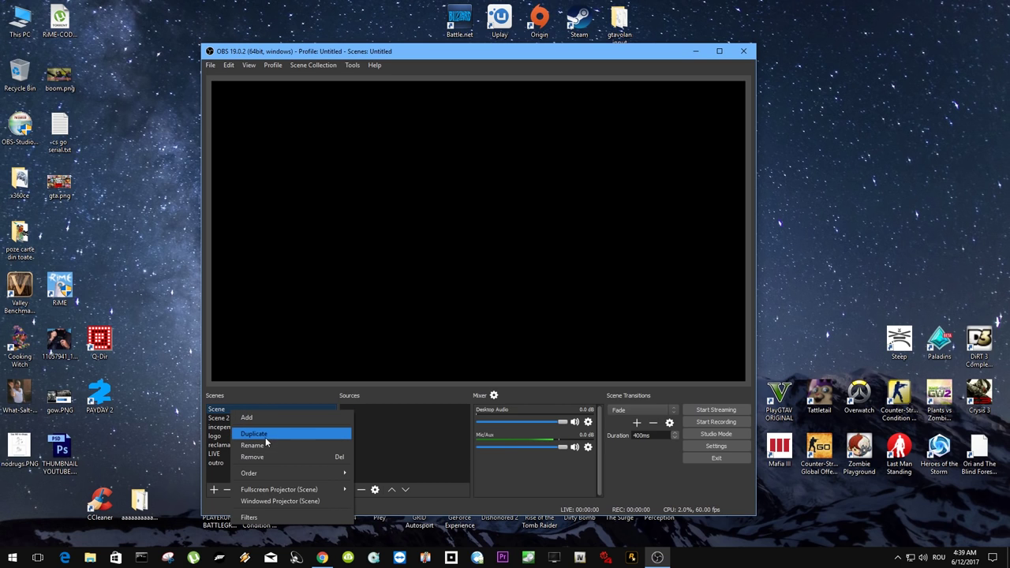
pyautogui.rightClick(224, 413)
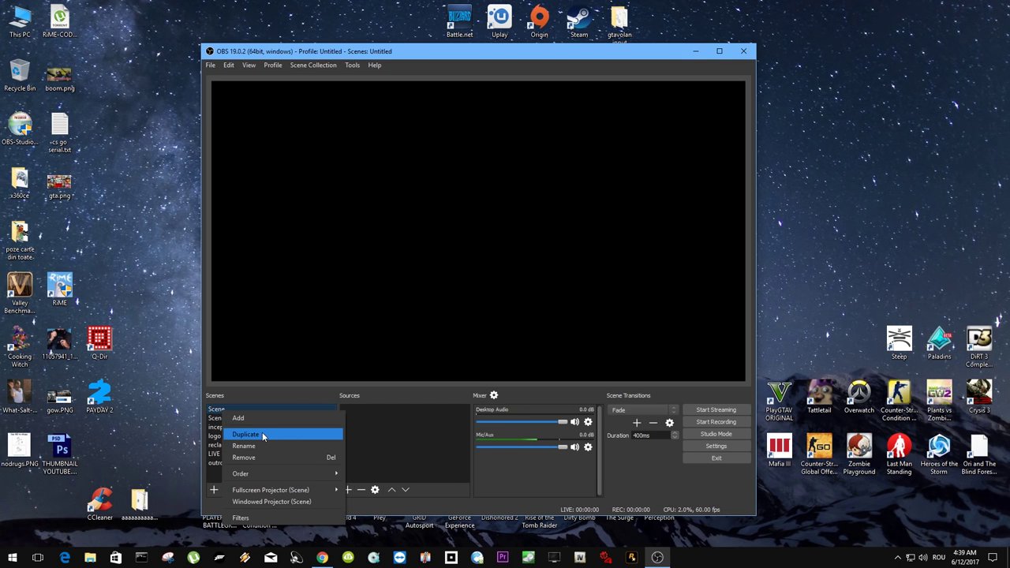
pyautogui.click(266, 447)
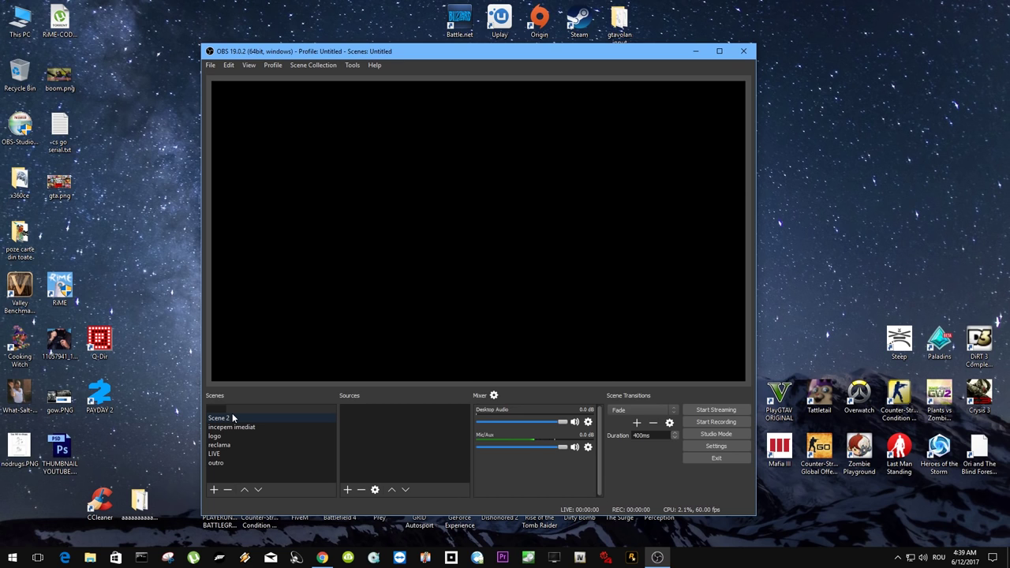
pyautogui.write('TEST')
pyautogui.press('Return')
# Move the OBS window clear of the desktop shortcuts and launch Counter-Strike Condition Zero Deleted Scenes.
pyautogui.moveTo(371, 51); pyautogui.dragTo(455, 40)
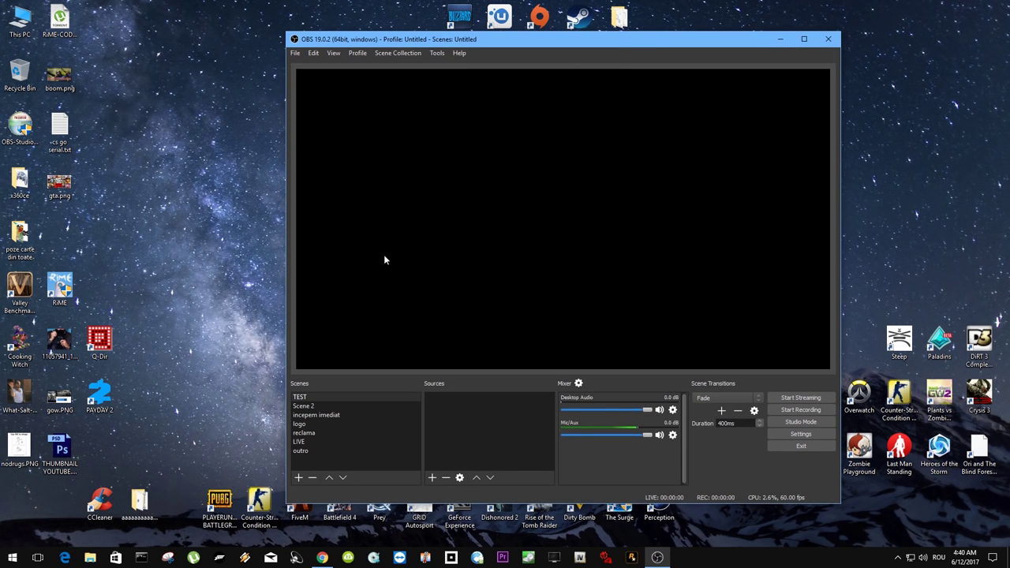
pyautogui.click(260, 504)
pyautogui.doubleClick(260, 507)
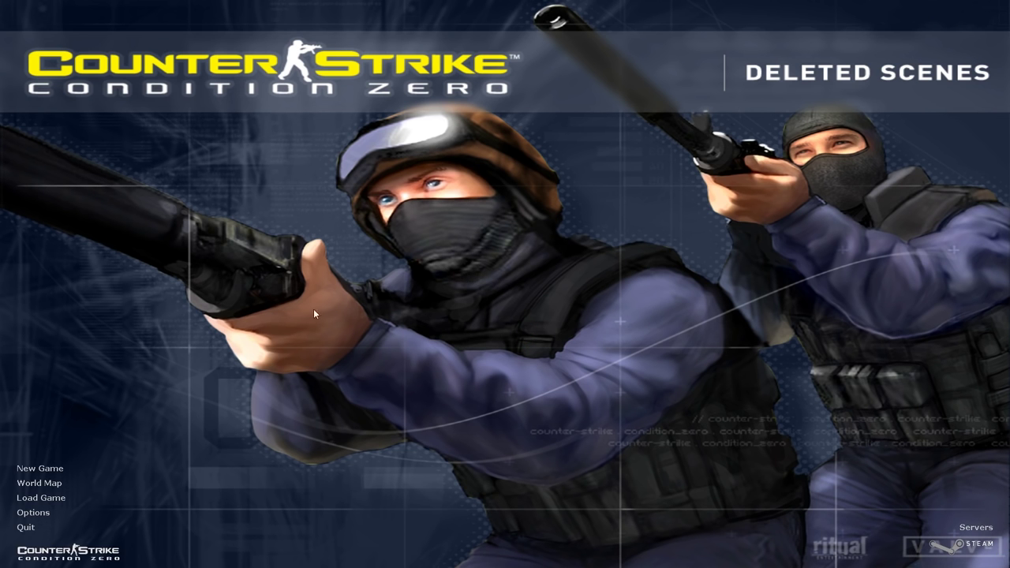
# Enable Run in a window in the game's video options and apply the change.
pyautogui.click(33, 513)
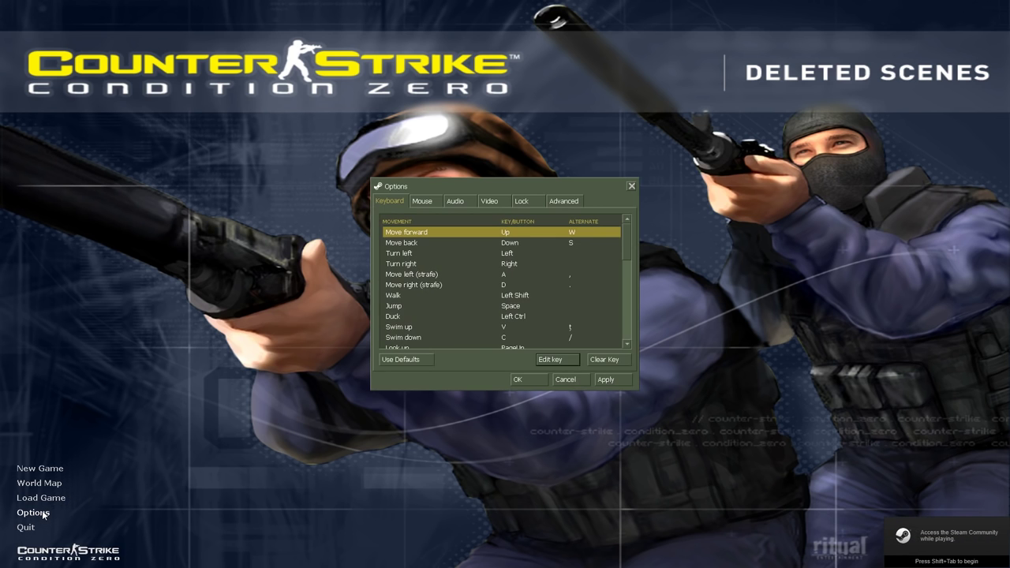
pyautogui.click(491, 202)
pyautogui.click(461, 294)
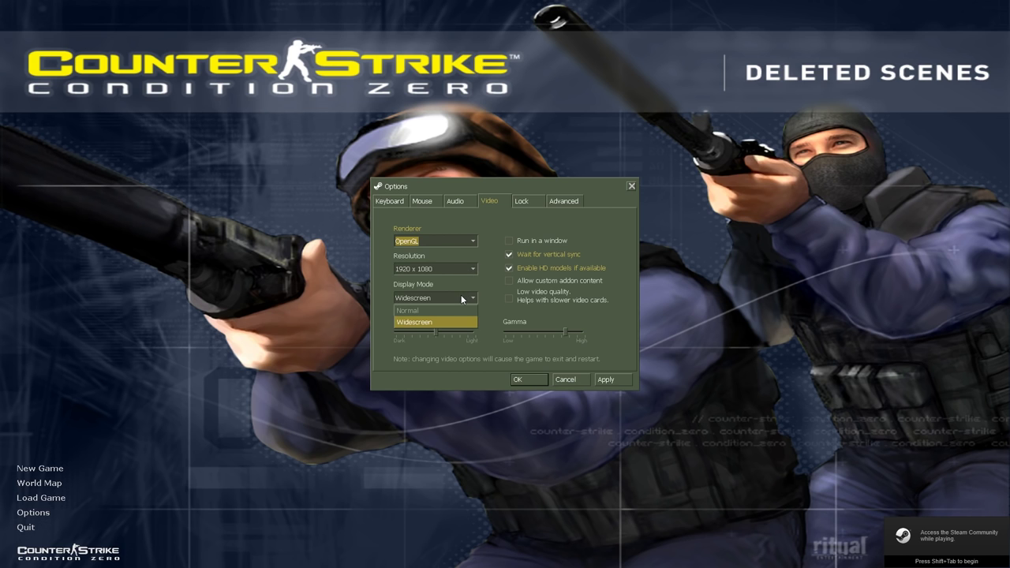
pyautogui.click(461, 295)
pyautogui.click(460, 268)
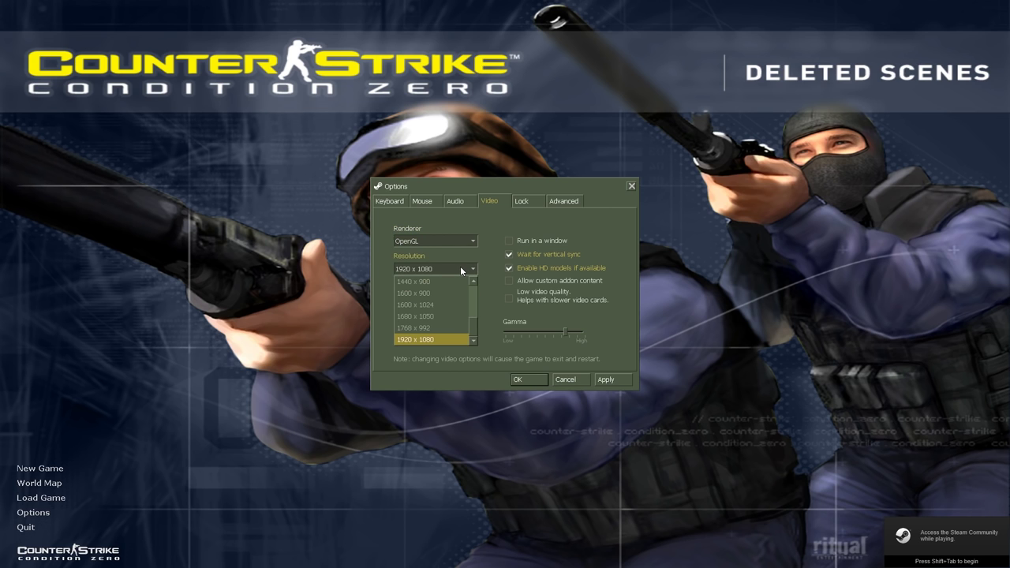
pyautogui.click(460, 266)
pyautogui.click(509, 240)
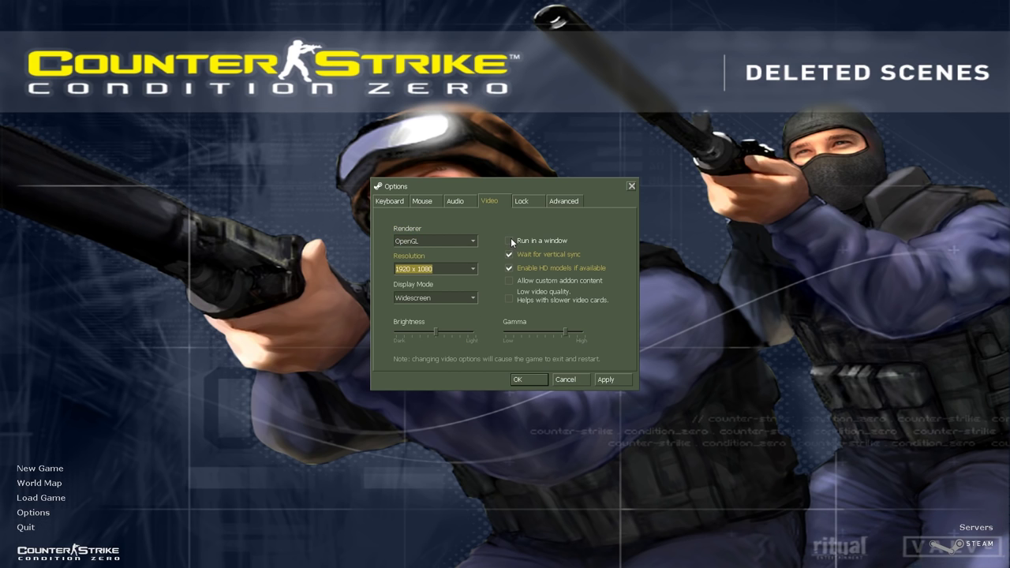
pyautogui.click(622, 380)
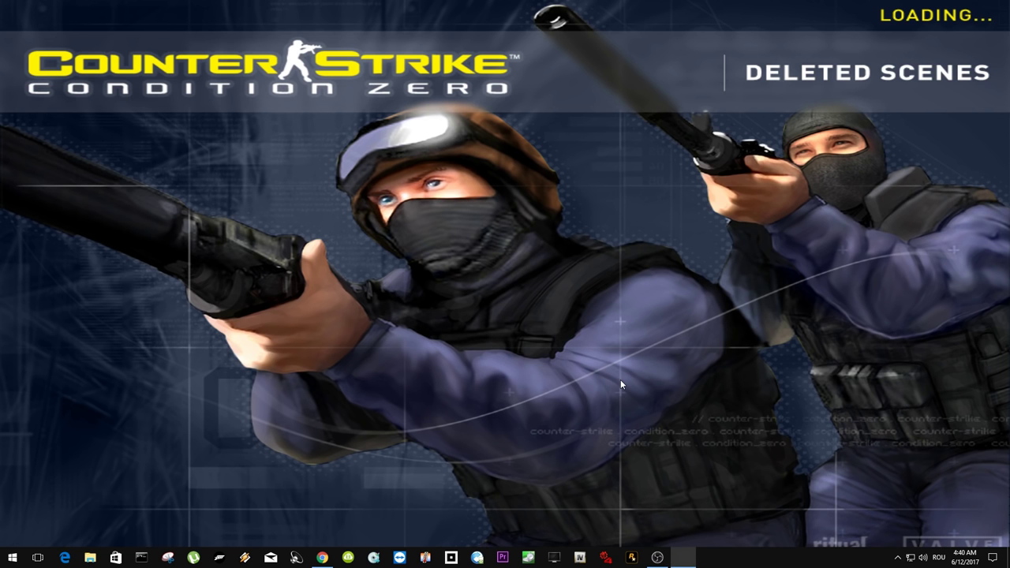
# Switch back to OBS and add a new Game Capture source named Counter strike to the TEST scene.
pyautogui.click(660, 559)
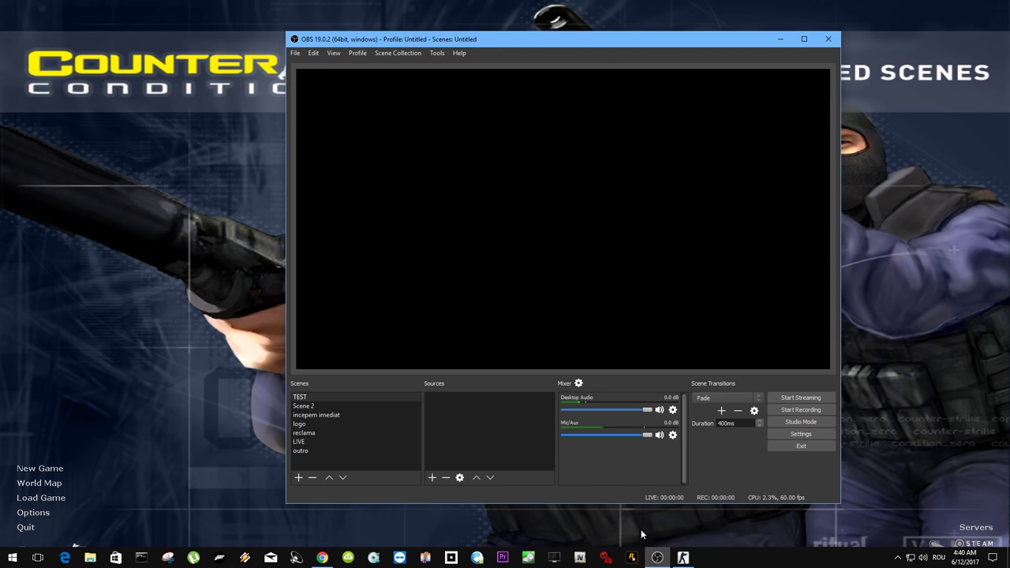
pyautogui.moveTo(604, 46); pyautogui.dragTo(547, 47)
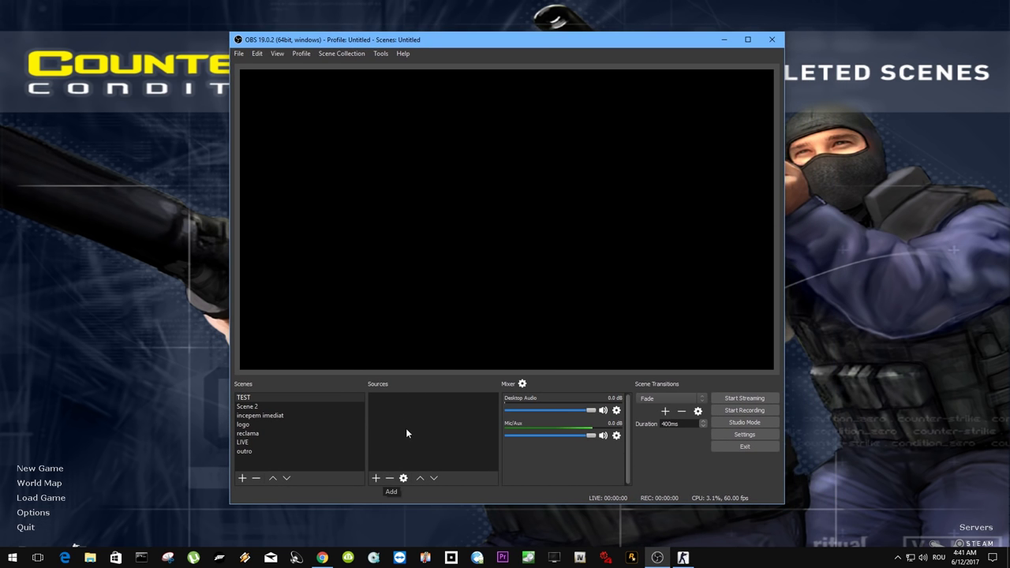
pyautogui.click(376, 478)
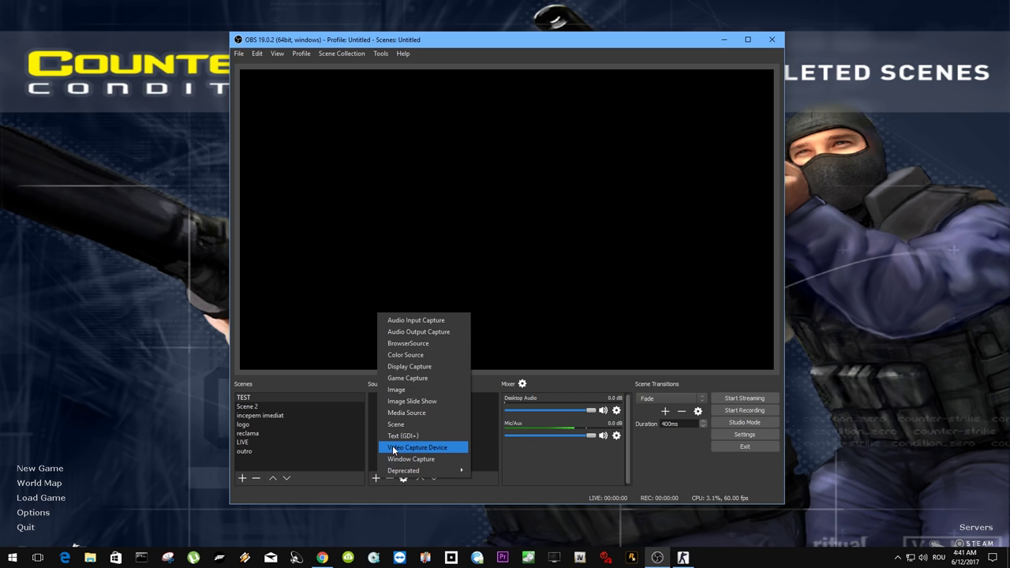
pyautogui.click(398, 377)
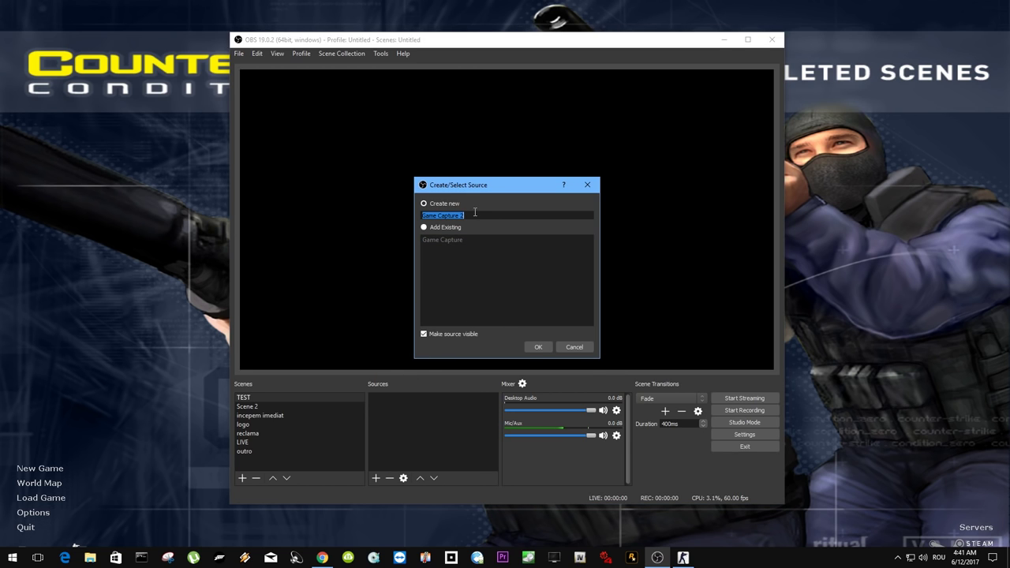
pyautogui.write('Counter strike')
pyautogui.click(423, 335)
pyautogui.click(538, 348)
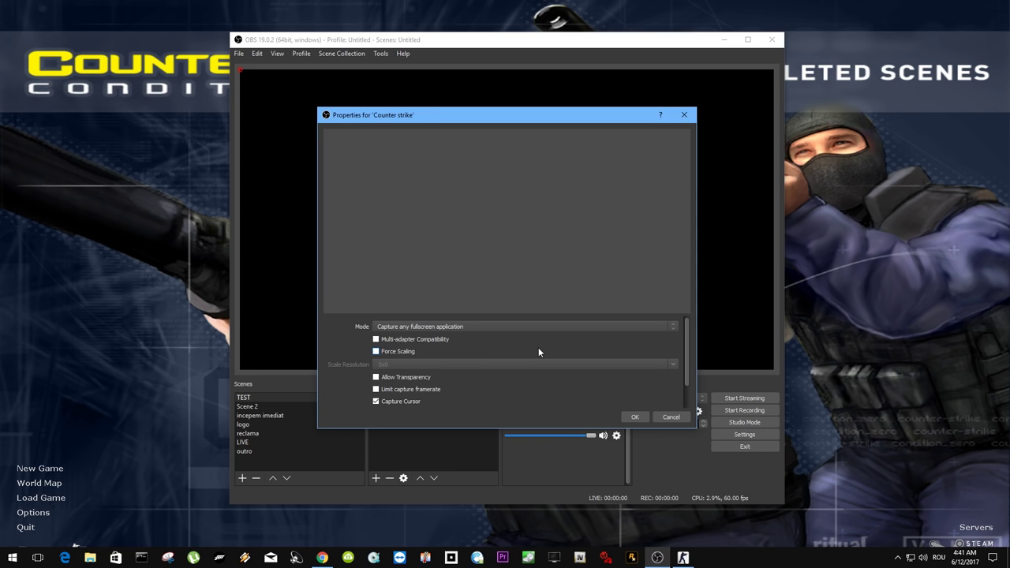
# Set the Counter strike source to Capture specific window, choose [hl.exe]: Condition-Zero: Deleted Scenes, and accept its properties.
pyautogui.click(405, 330)
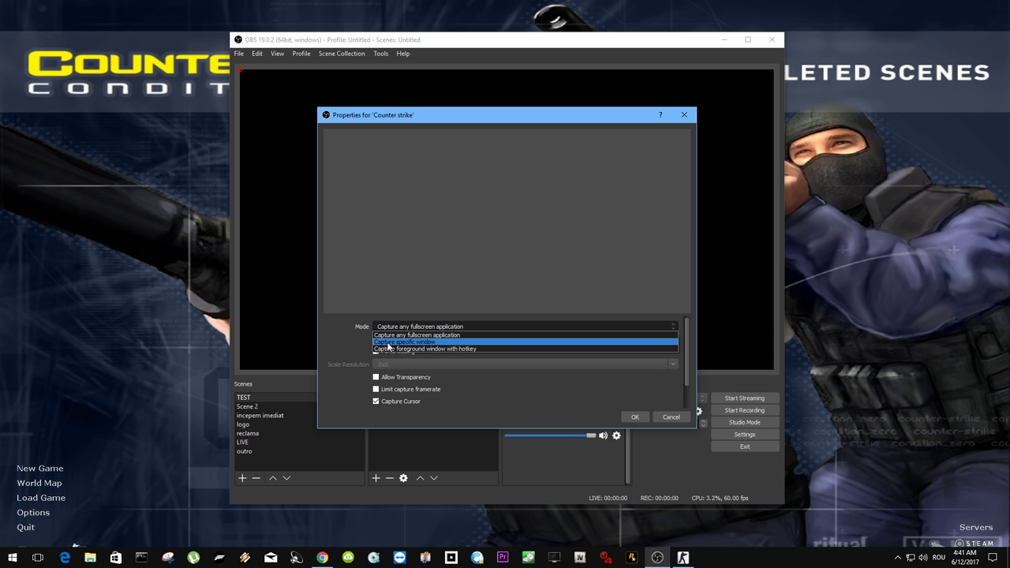
pyautogui.click(432, 347)
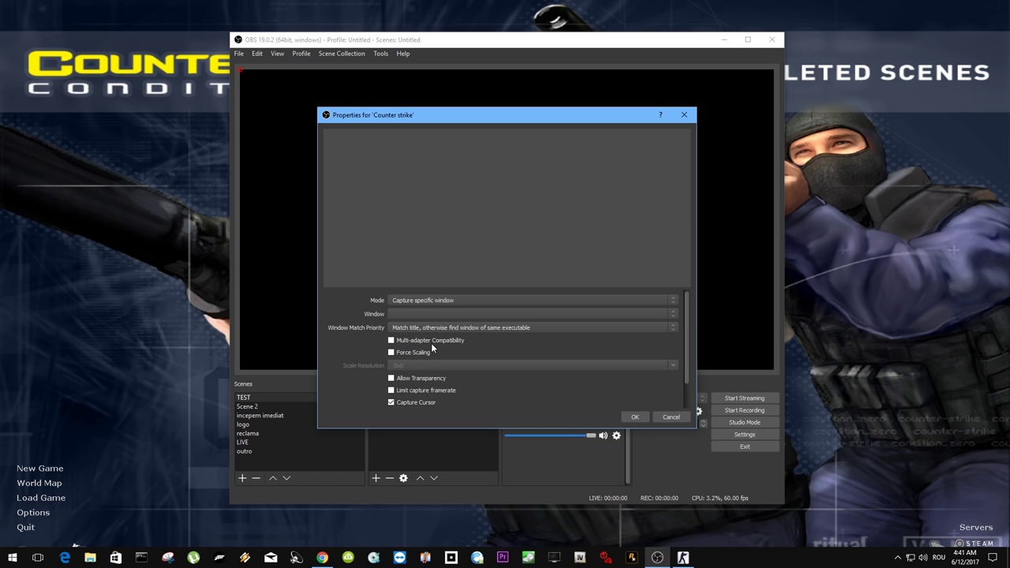
pyautogui.click(403, 314)
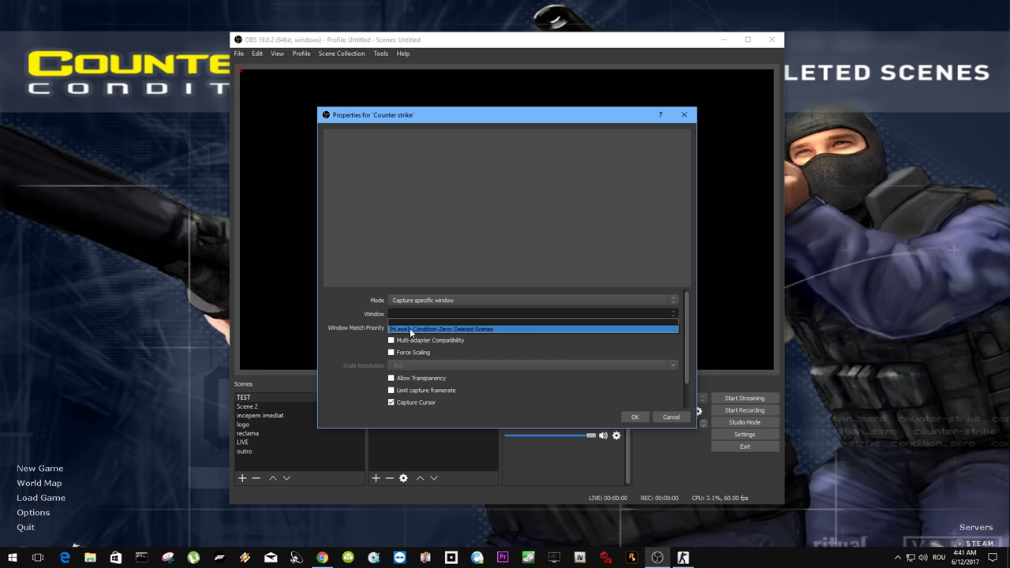
pyautogui.click(469, 330)
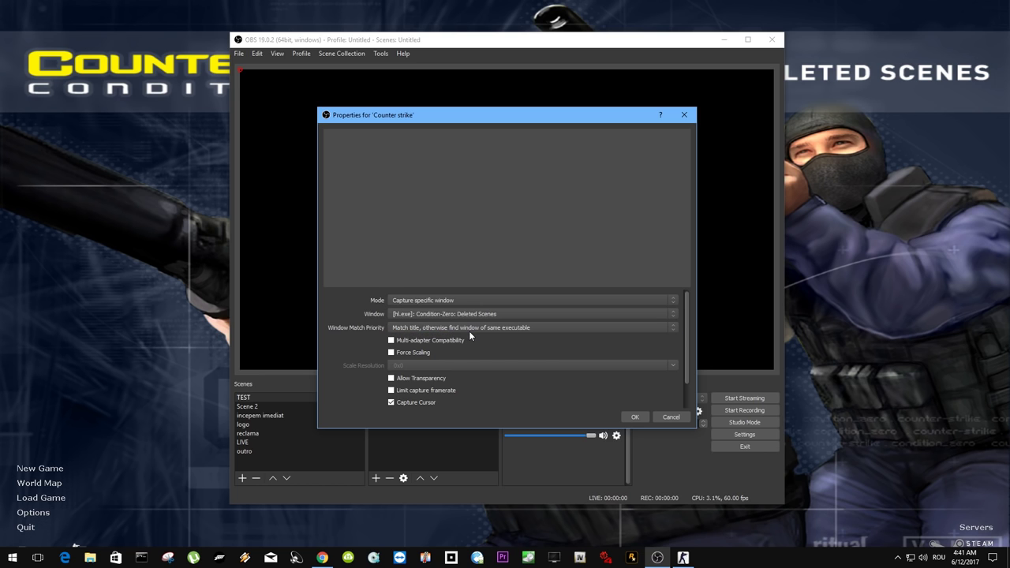
pyautogui.click(636, 418)
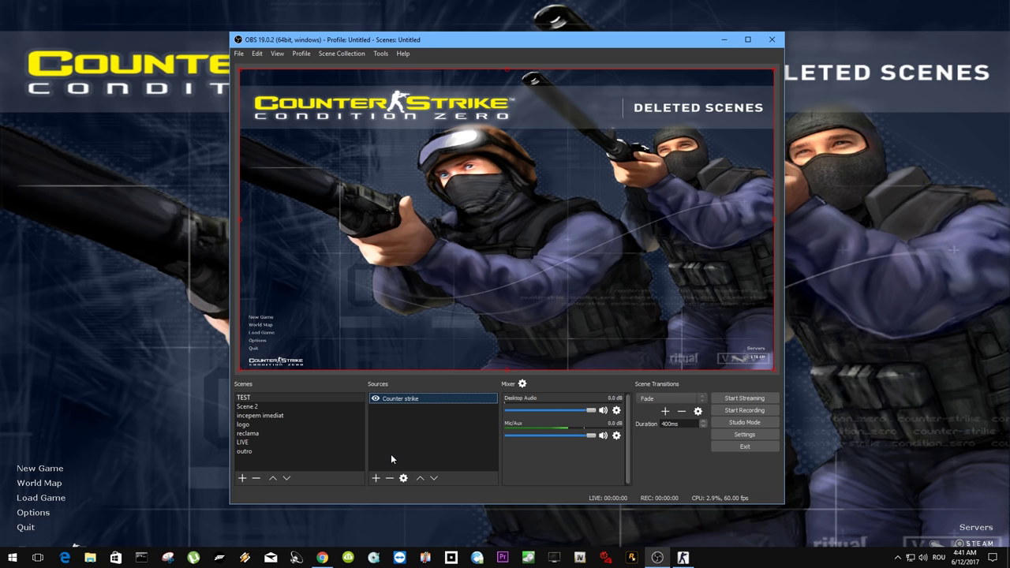
# Add a new Video Capture Device source under its default name to the TEST scene, then cancel its properties dialog.
pyautogui.click(377, 480)
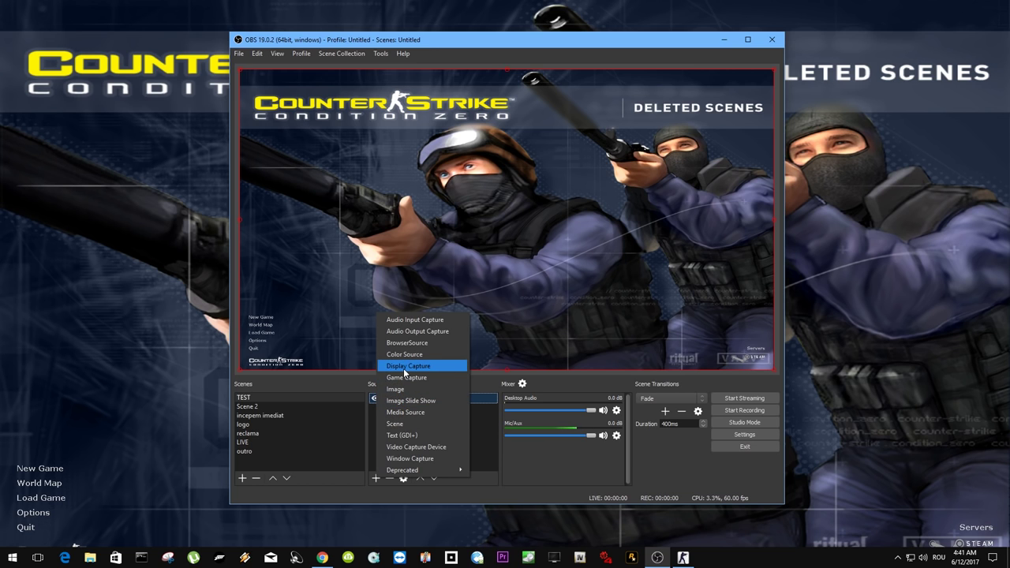
pyautogui.click(407, 446)
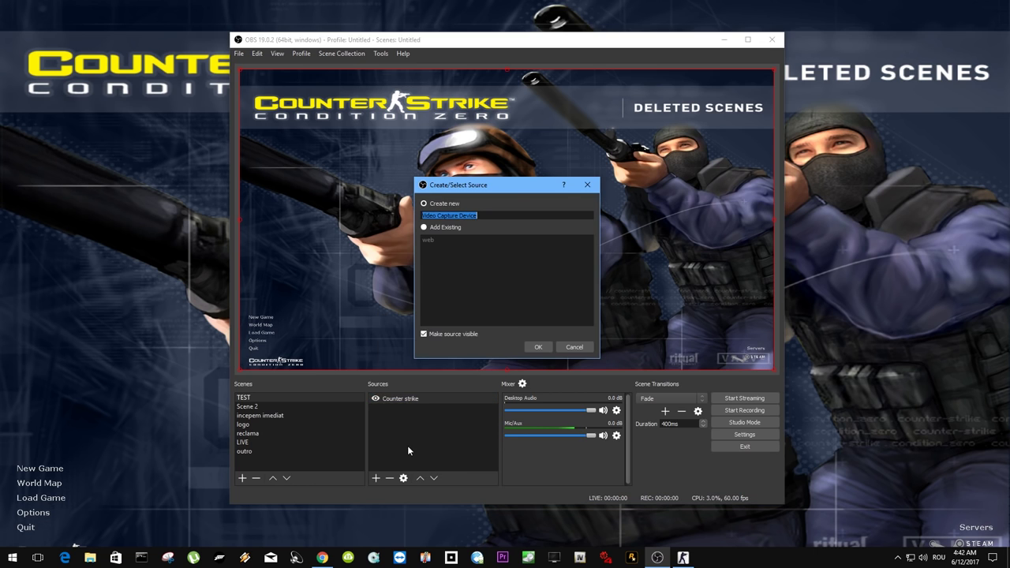
pyautogui.click(527, 346)
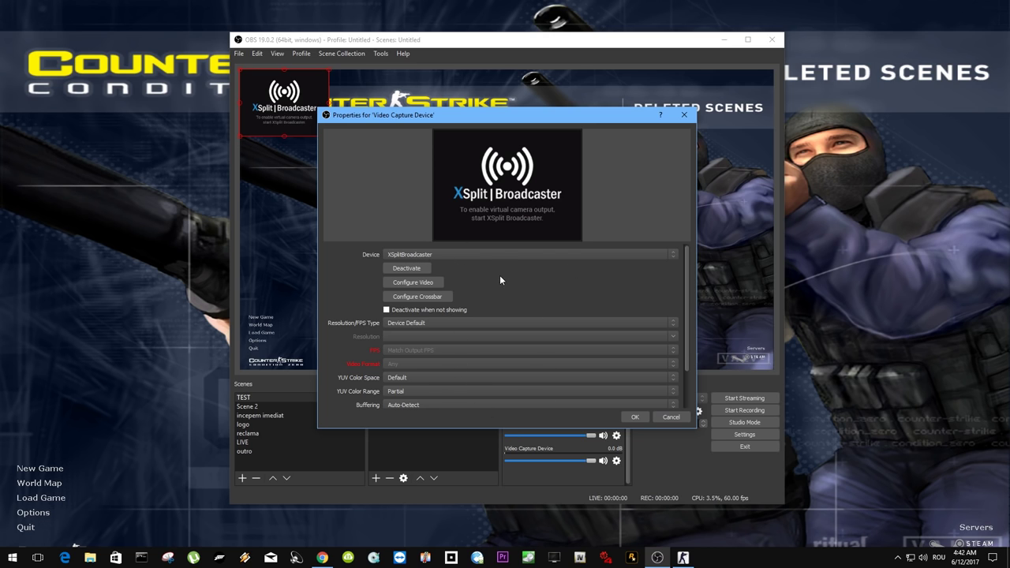
pyautogui.click(670, 416)
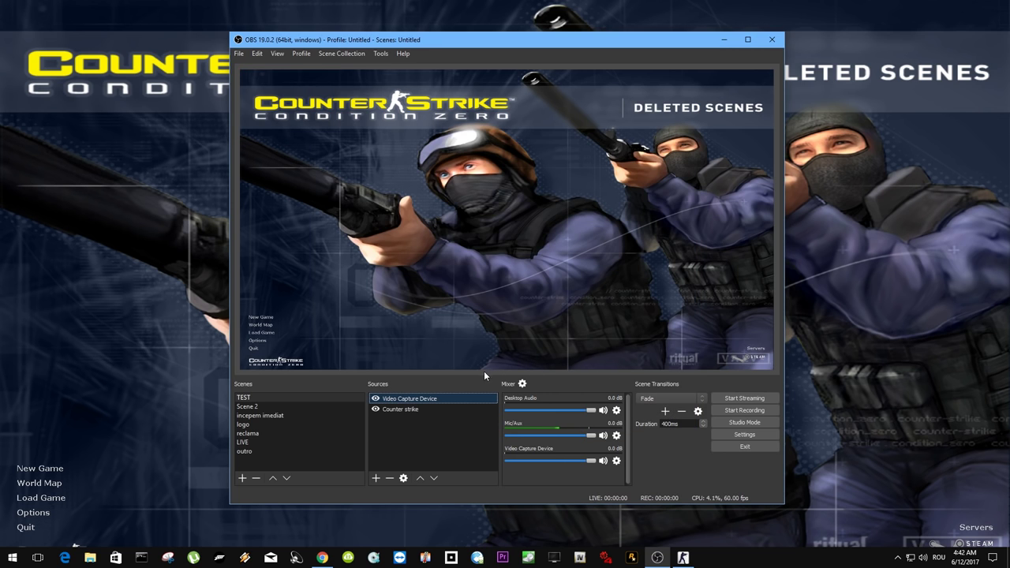
# Select the Counter strike capture in the preview, reposition the OBS window slightly, then start streaming and confirm.
pyautogui.click(455, 249)
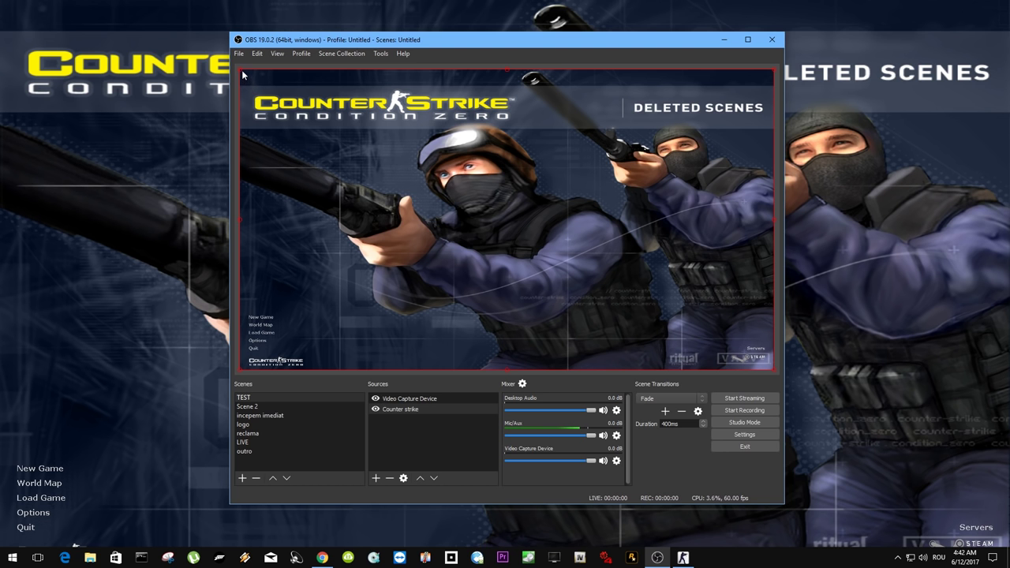
pyautogui.moveTo(241, 74)
pyautogui.mouseDown()
pyautogui.moveTo(307, 135)
pyautogui.moveTo(516, 237)
pyautogui.moveTo(252, 81)
pyautogui.moveTo(648, 301)
pyautogui.moveTo(696, 341)
pyautogui.moveTo(615, 312)
pyautogui.moveTo(641, 292)
pyautogui.moveTo(655, 300)
pyautogui.moveTo(657, 309)
pyautogui.moveTo(368, 142)
pyautogui.moveTo(243, 83)
pyautogui.mouseUp()
pyautogui.moveTo(552, 46); pyautogui.dragTo(547, 60)
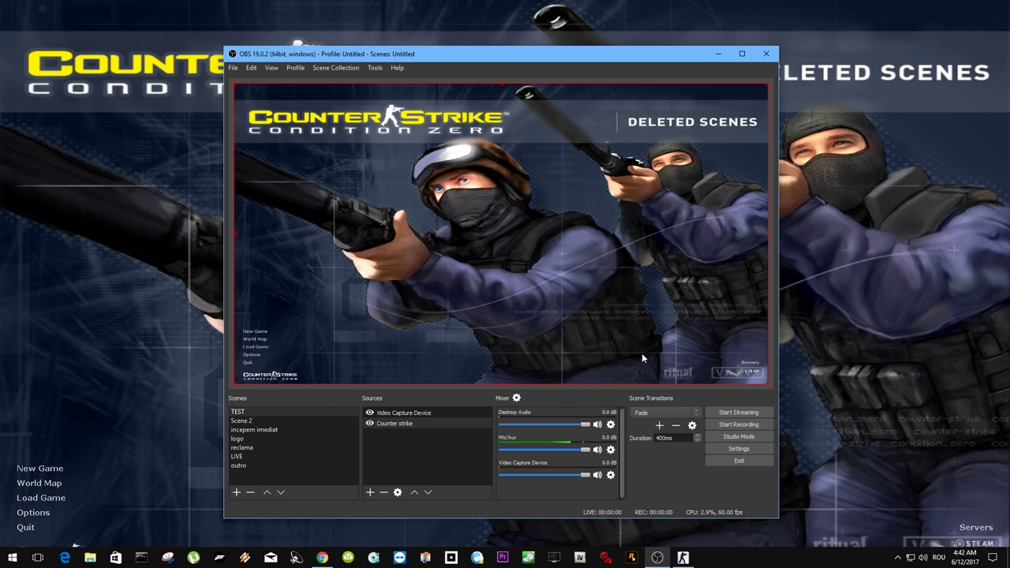
pyautogui.click(730, 415)
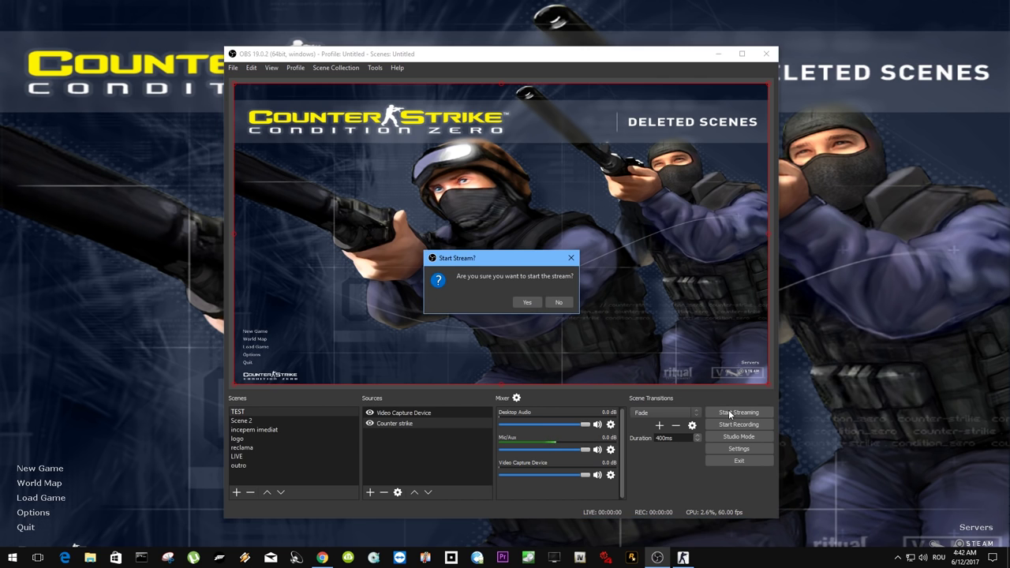
pyautogui.click(534, 302)
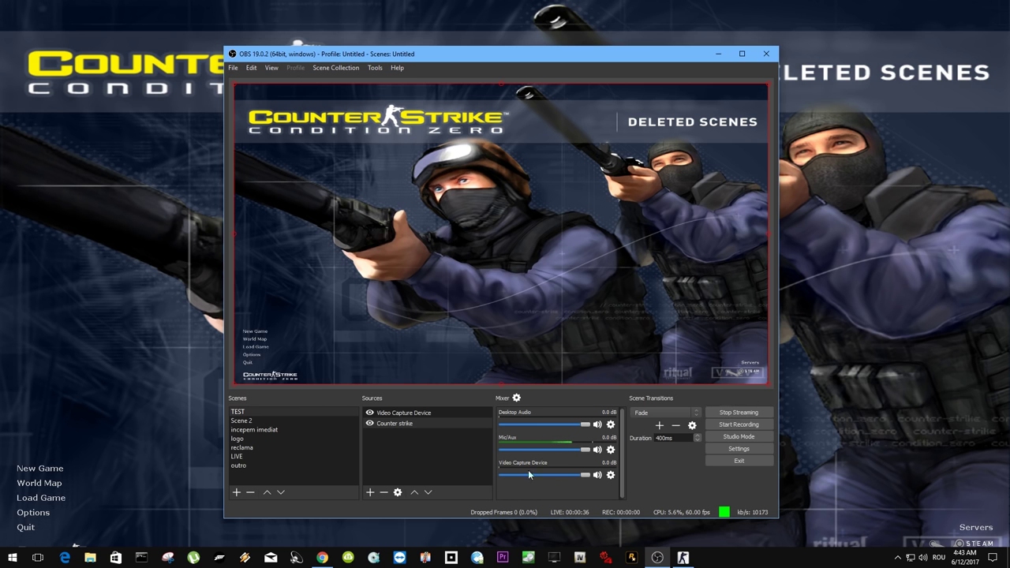
# Switch to the YouTube event page in Chrome, open the test event's Live Control Room and check the stream status.
pyautogui.moveTo(322, 560)
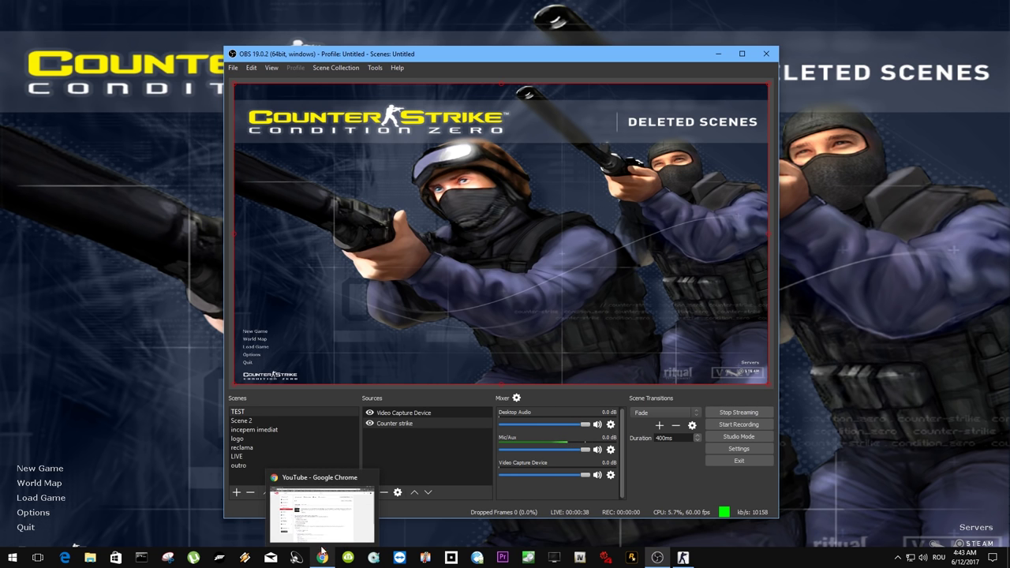
pyautogui.click(322, 511)
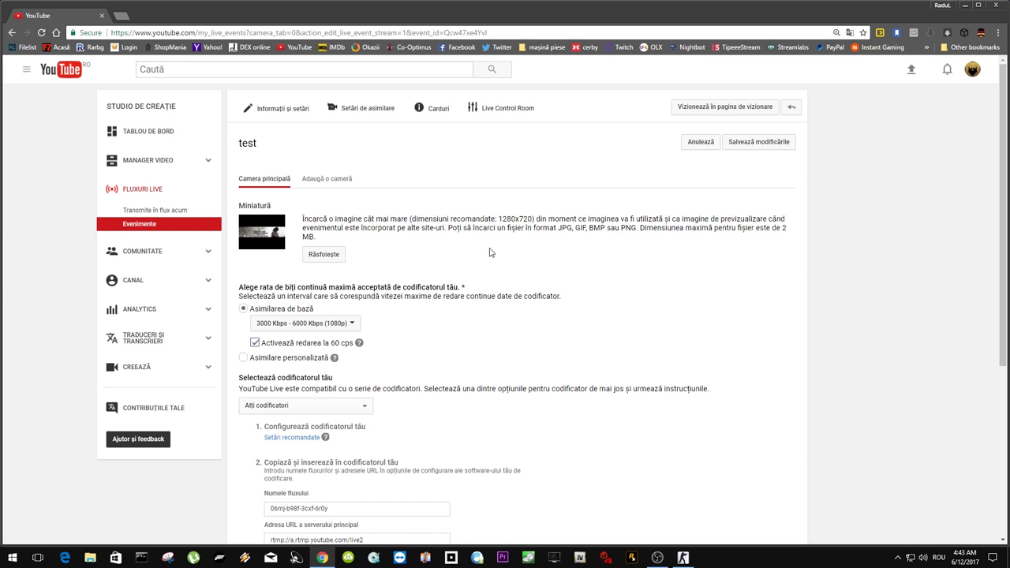
pyautogui.click(511, 114)
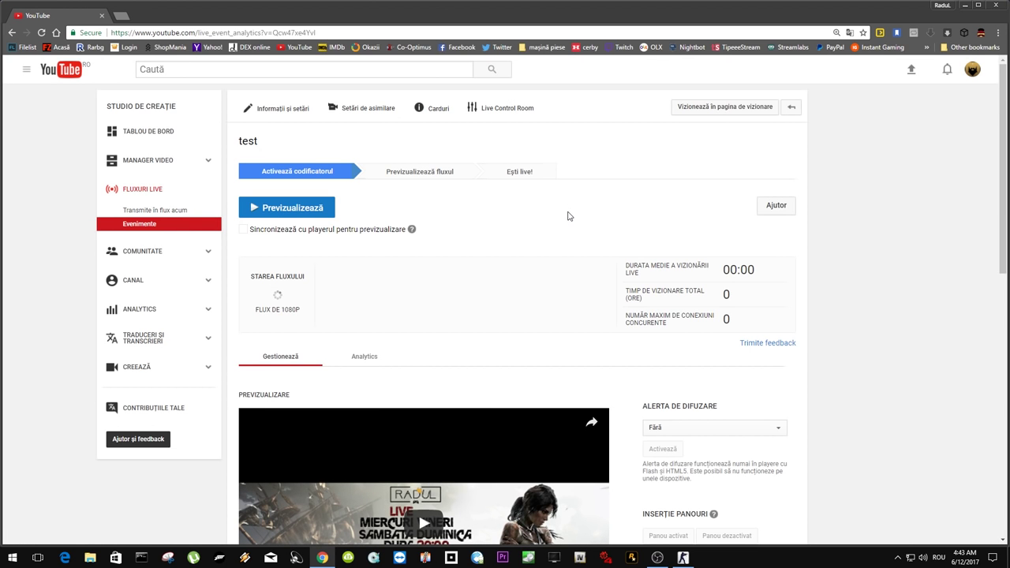
pyautogui.scroll(-1, 568, 216)
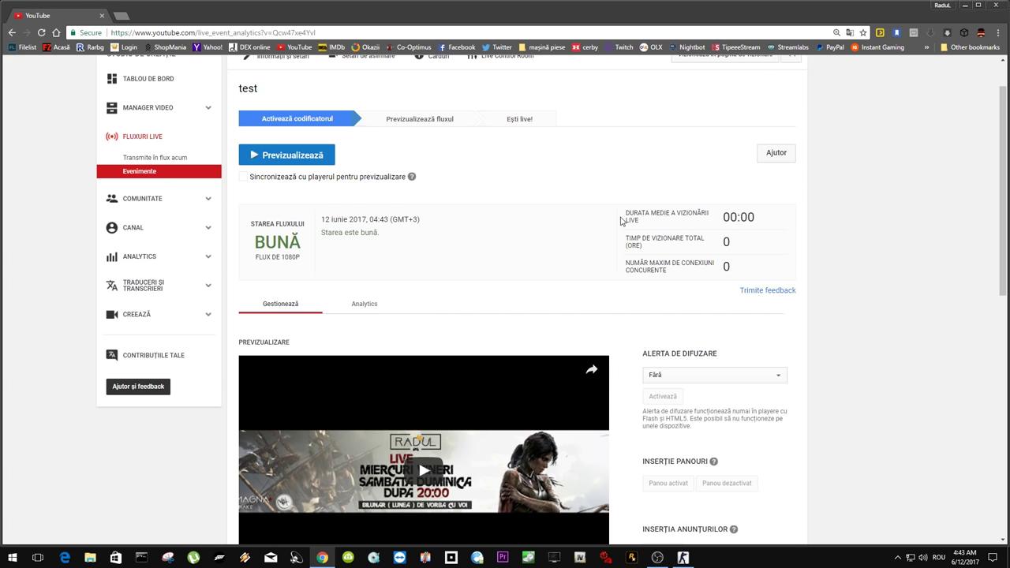
pyautogui.moveTo(667, 219)
pyautogui.moveTo(643, 247)
# Open the event's live chat in a new window and send the message "Salutare!".
pyautogui.scroll(-1, 319, 242)
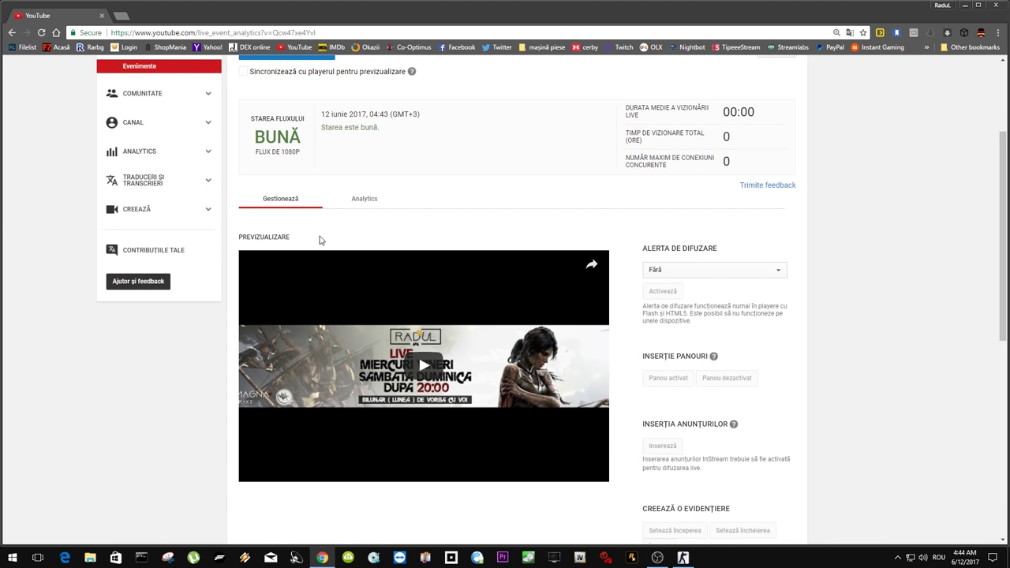
pyautogui.scroll(-3, 320, 240)
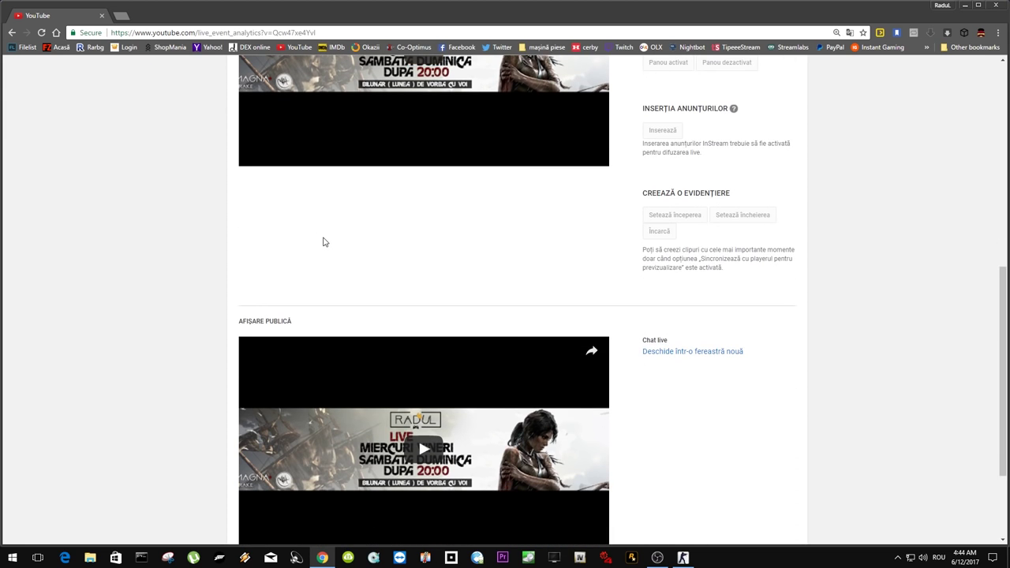
pyautogui.scroll(-2, 323, 242)
pyautogui.scroll(2, 330, 243)
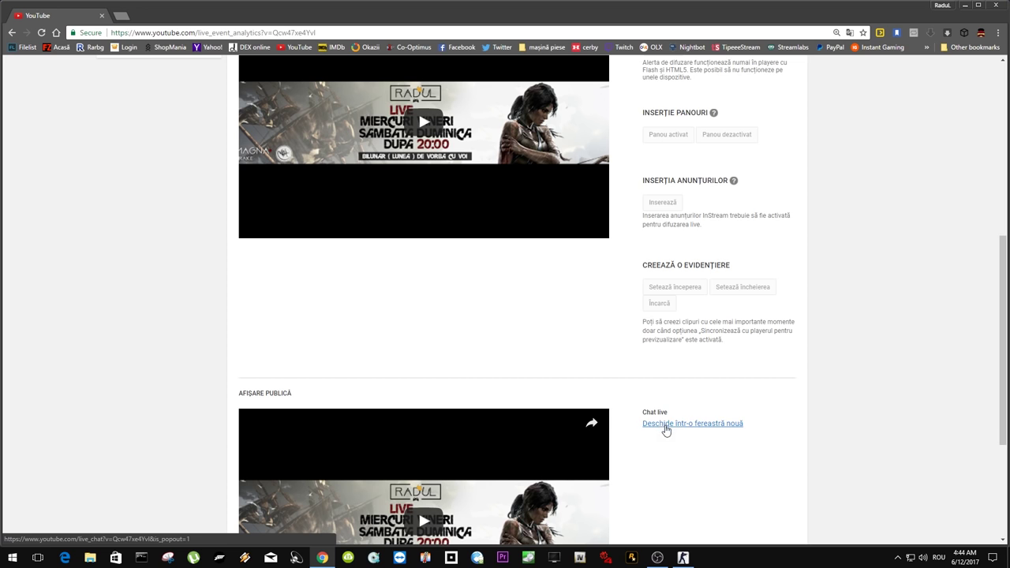
pyautogui.click(673, 425)
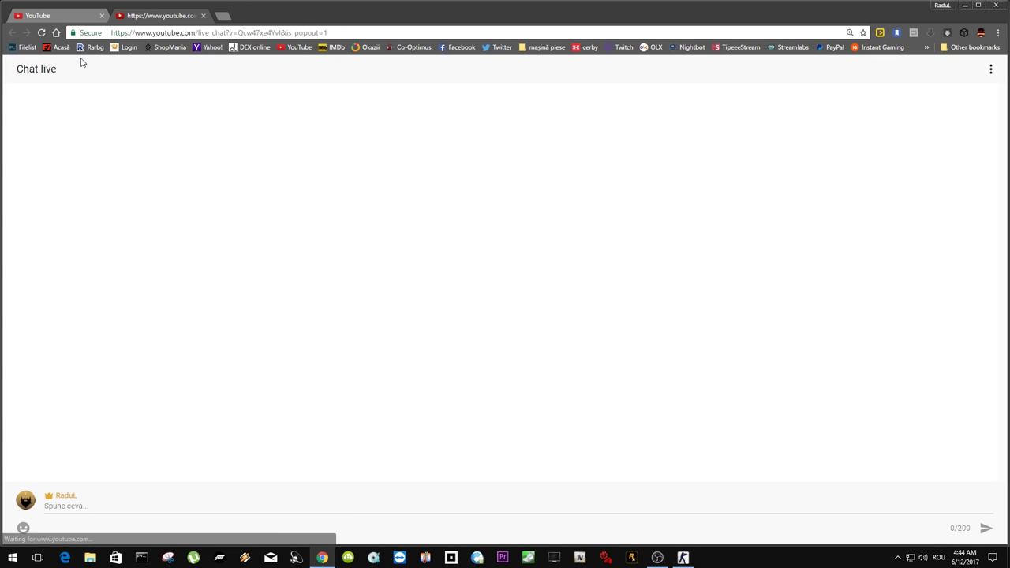
pyautogui.click(103, 501)
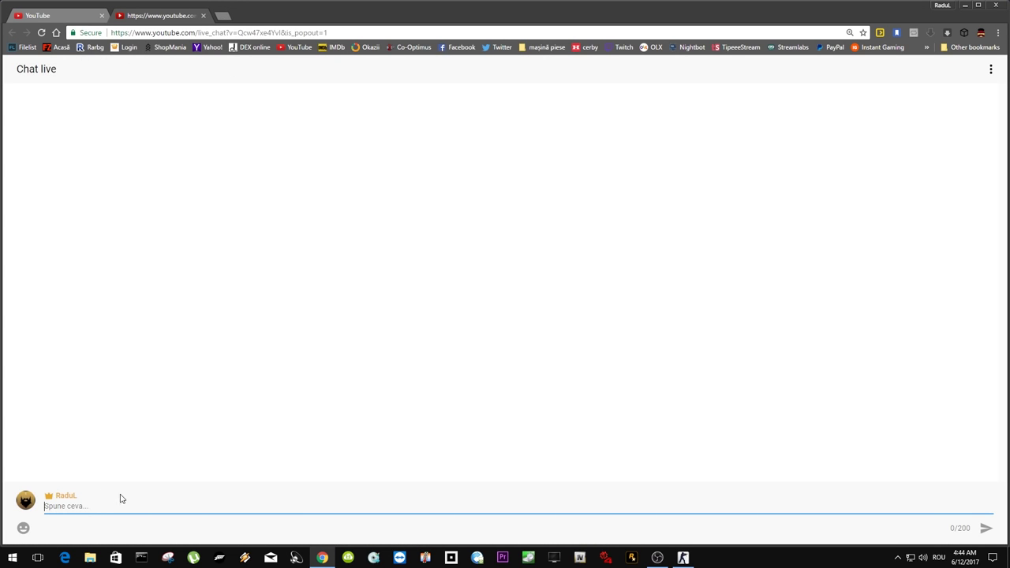
pyautogui.write('Salutare!')
pyautogui.press('Return')
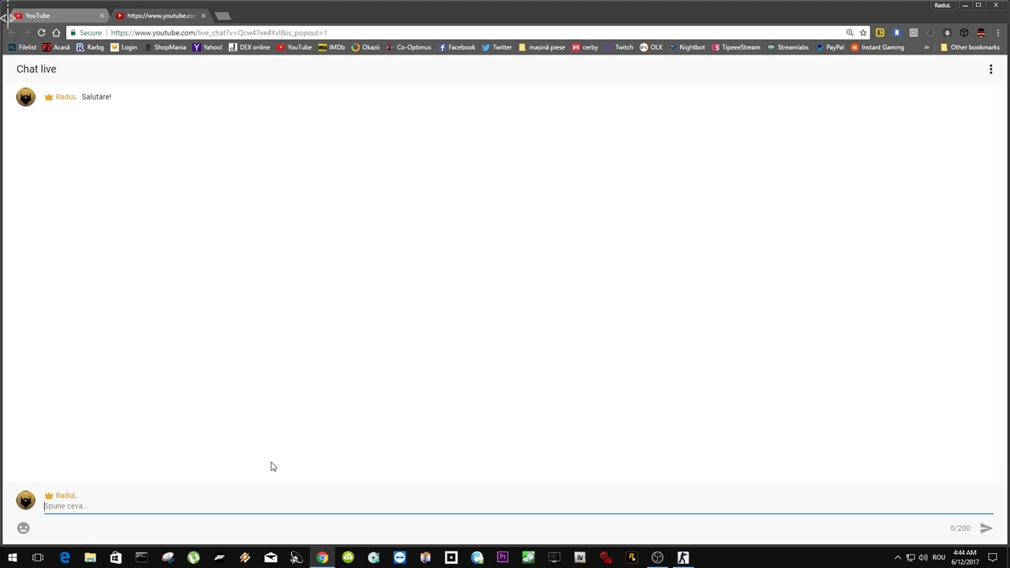
# Return to the test event's Live Control Room, preview the stream, and start the live broadcast, confirming both actions.
pyautogui.click(75, 14)
pyautogui.scroll(4, 469, 211)
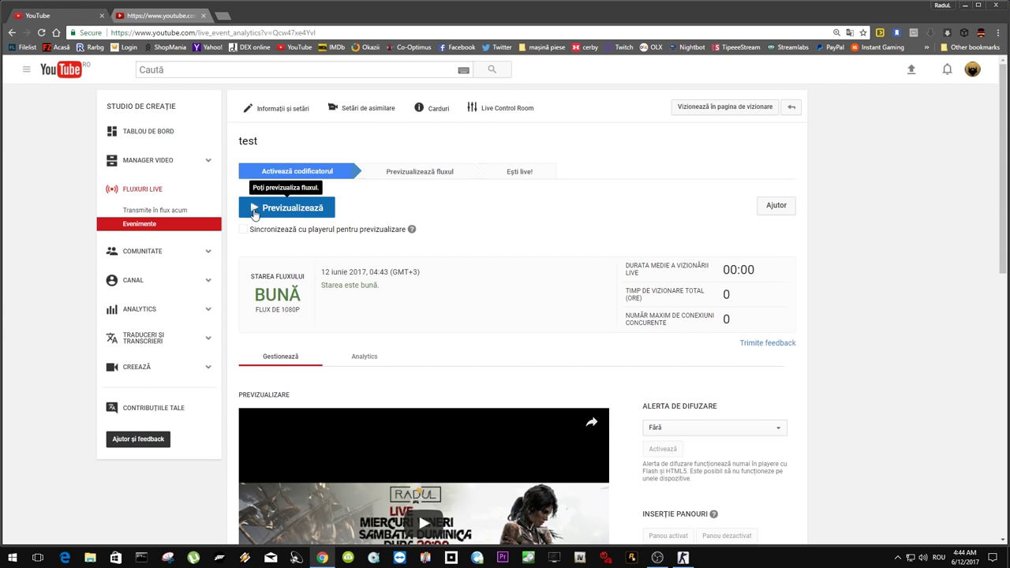
pyautogui.click(269, 209)
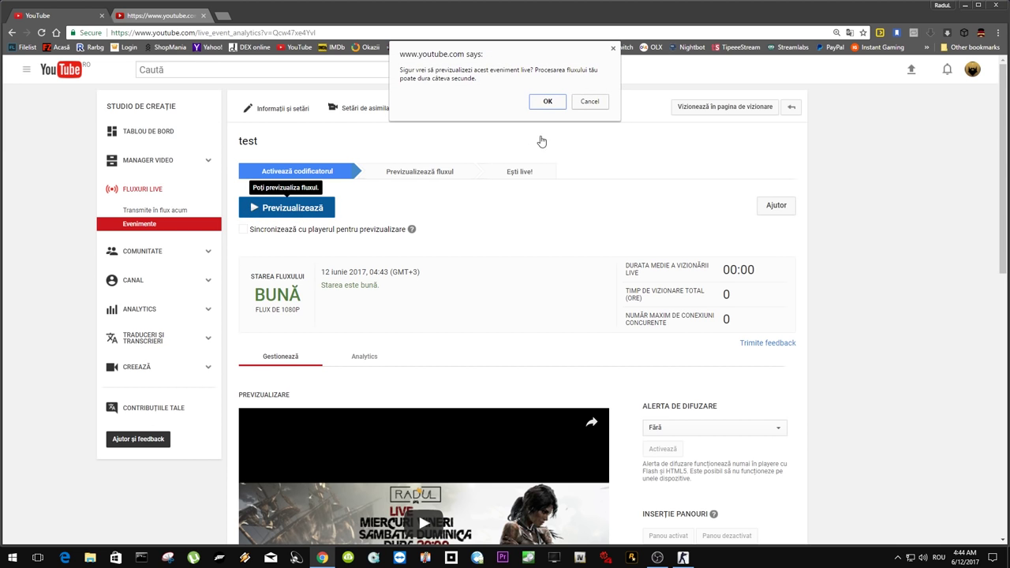
pyautogui.click(546, 101)
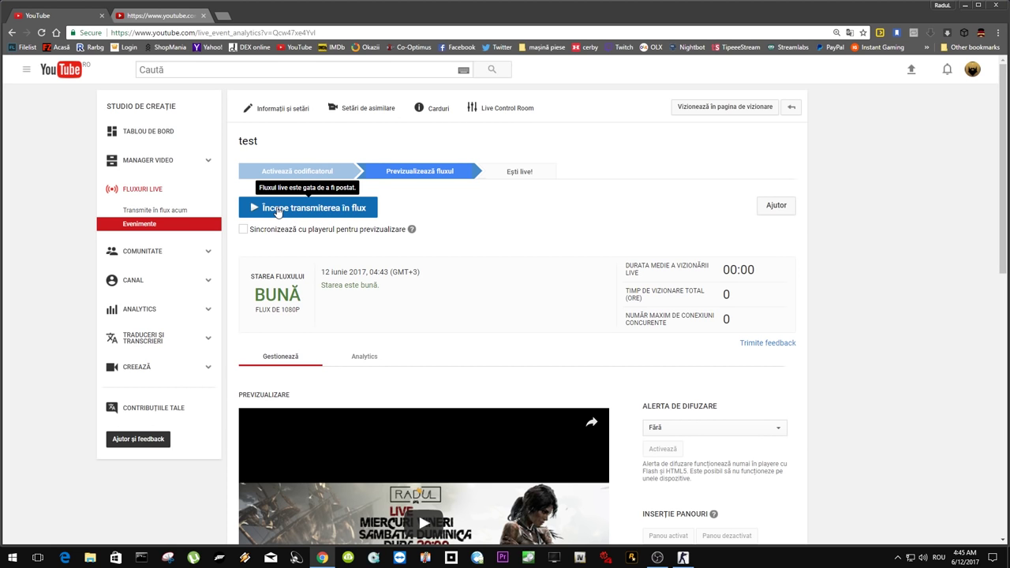
pyautogui.click(278, 211)
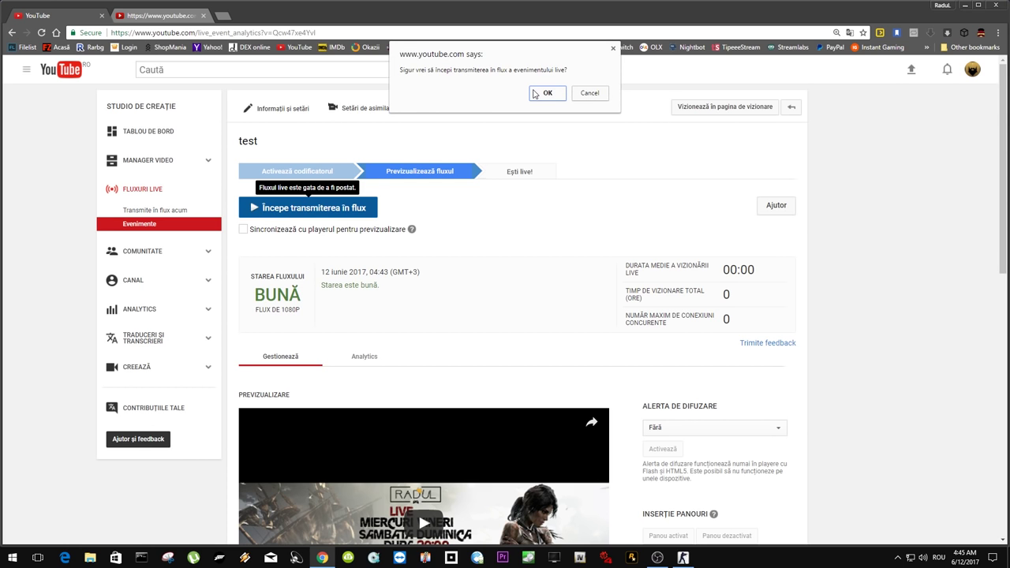
pyautogui.click(537, 94)
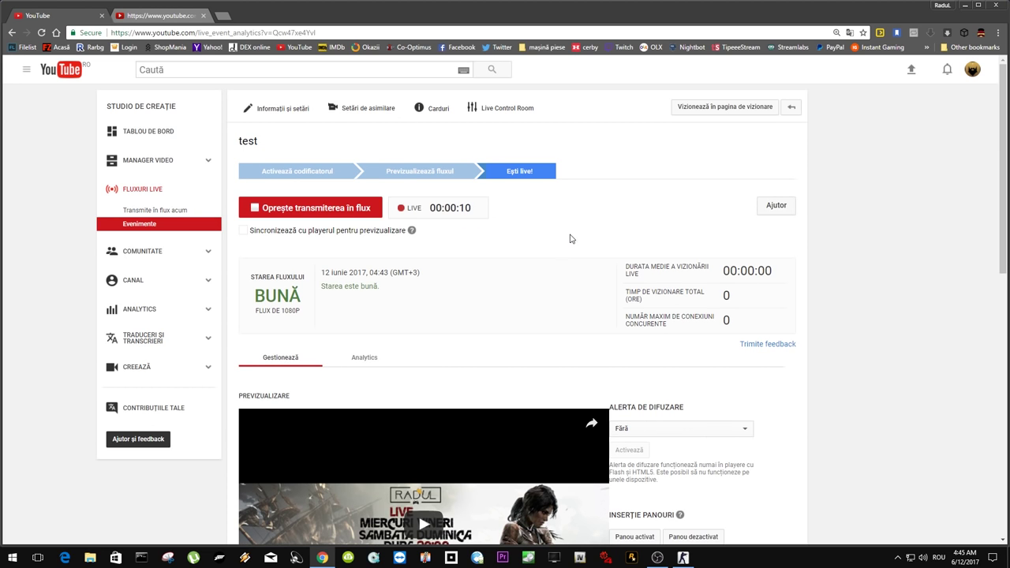
# Open the test event's public watch page, mute the player, and examine the live video, chat and description.
pyautogui.click(735, 111)
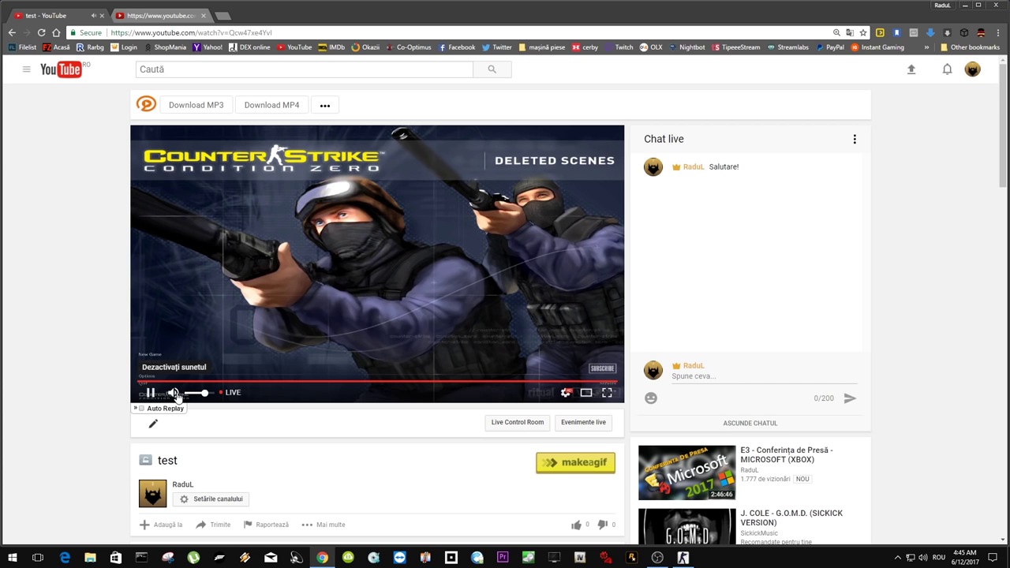
pyautogui.click(173, 392)
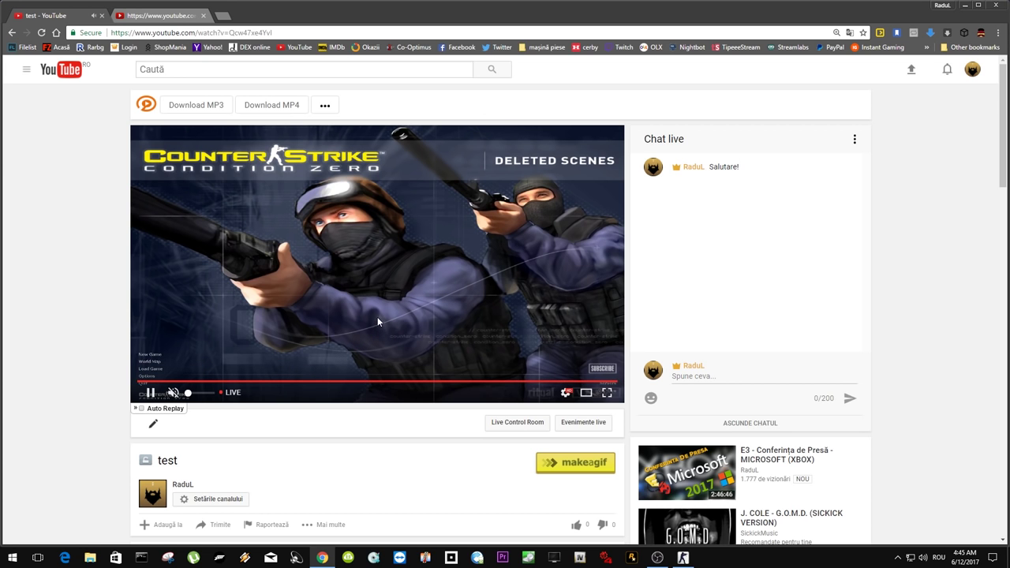
pyautogui.scroll(-1, 375, 319)
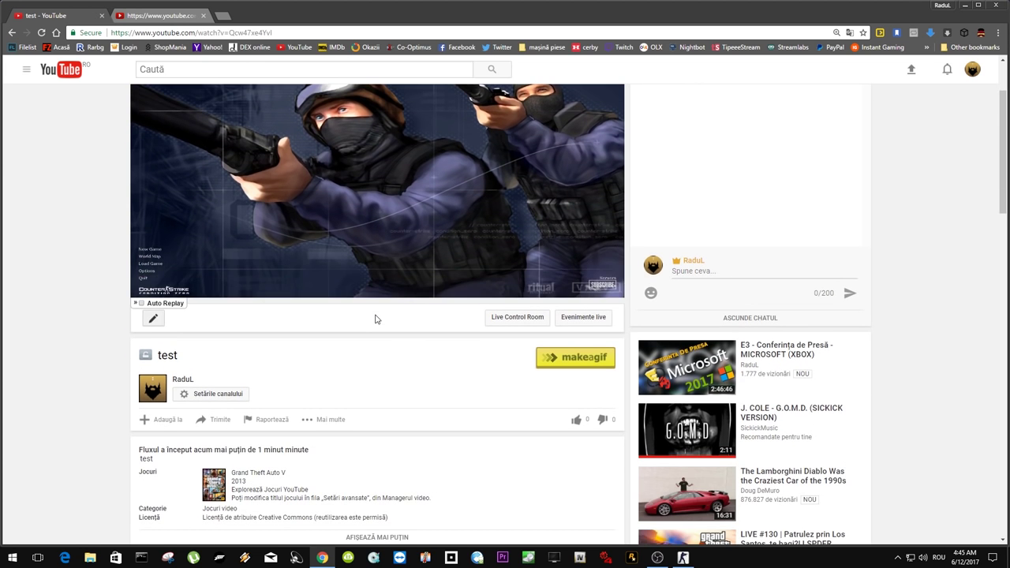
pyautogui.scroll(1, 374, 318)
pyautogui.scroll(-1, 332, 363)
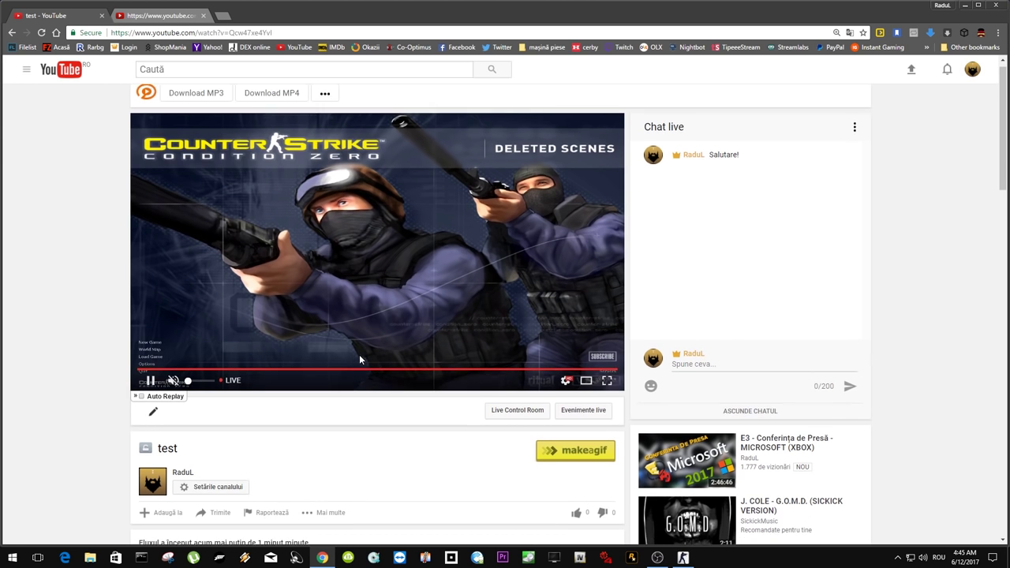
pyautogui.scroll(-1, 355, 345)
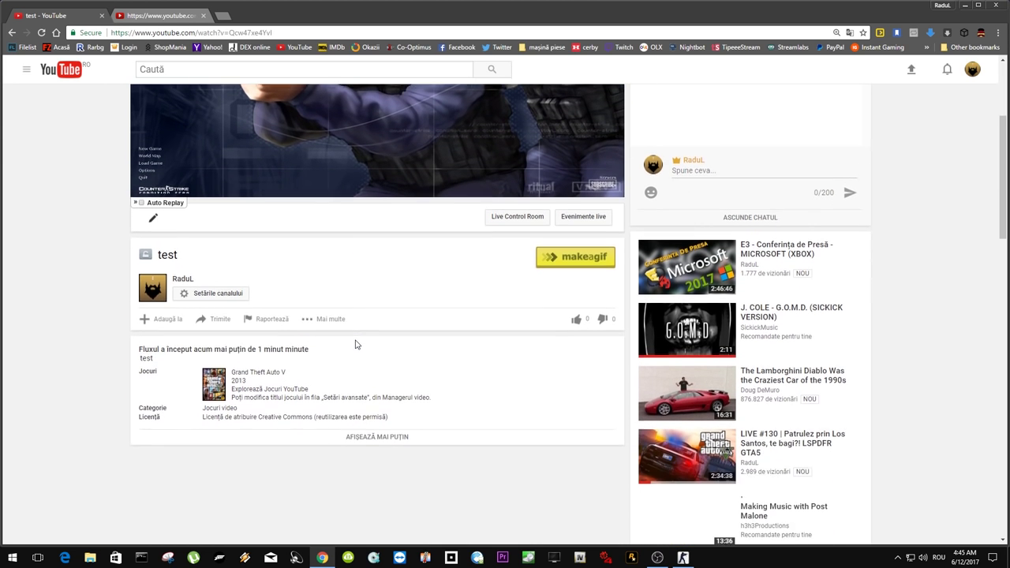
pyautogui.scroll(2, 372, 329)
pyautogui.click(746, 375)
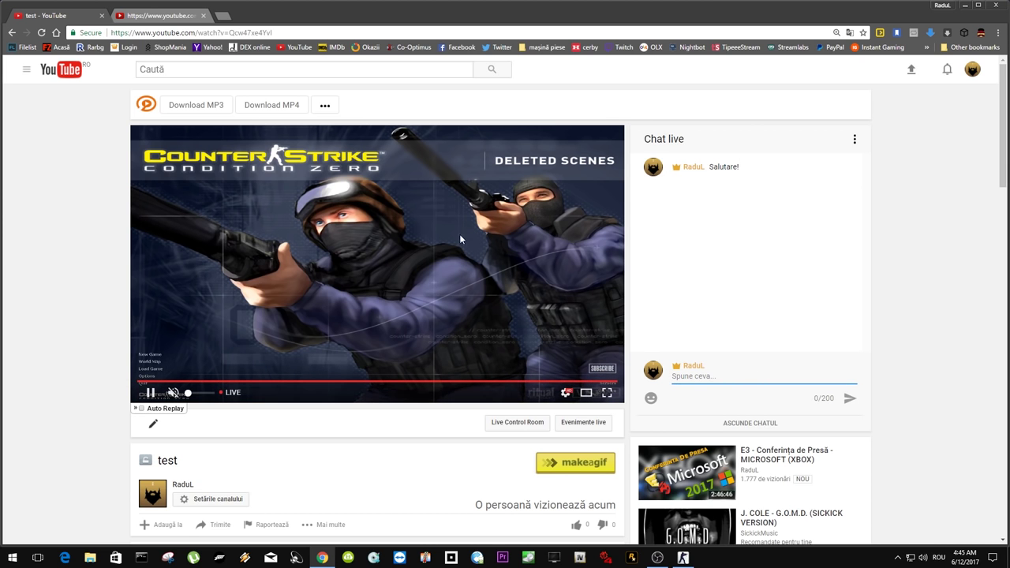
pyautogui.scroll(-2, 440, 264)
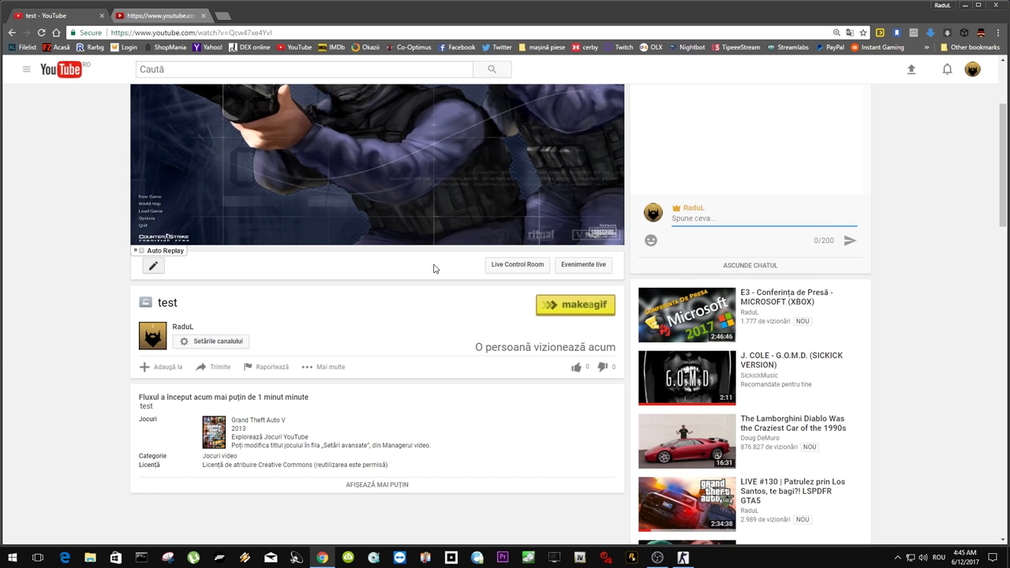
pyautogui.scroll(2, 434, 269)
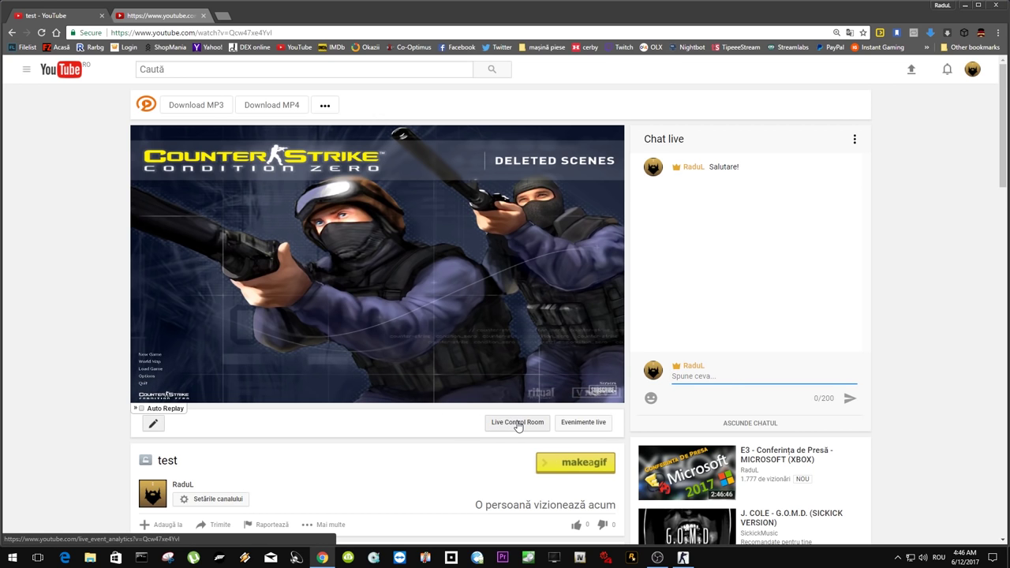
# Return to the event's Live Control Room, stop the live broadcast and confirm.
pyautogui.click(518, 423)
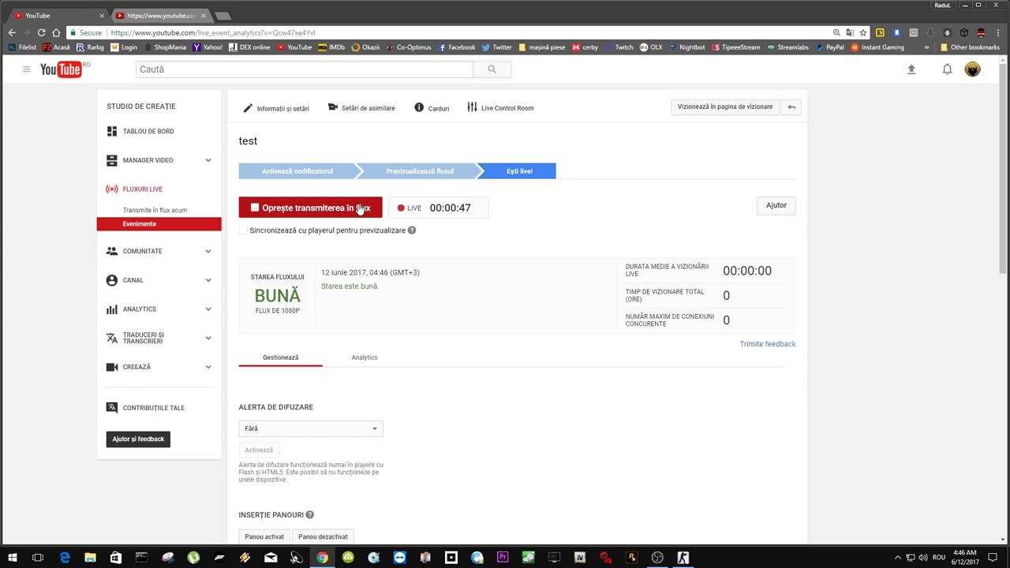
pyautogui.click(298, 211)
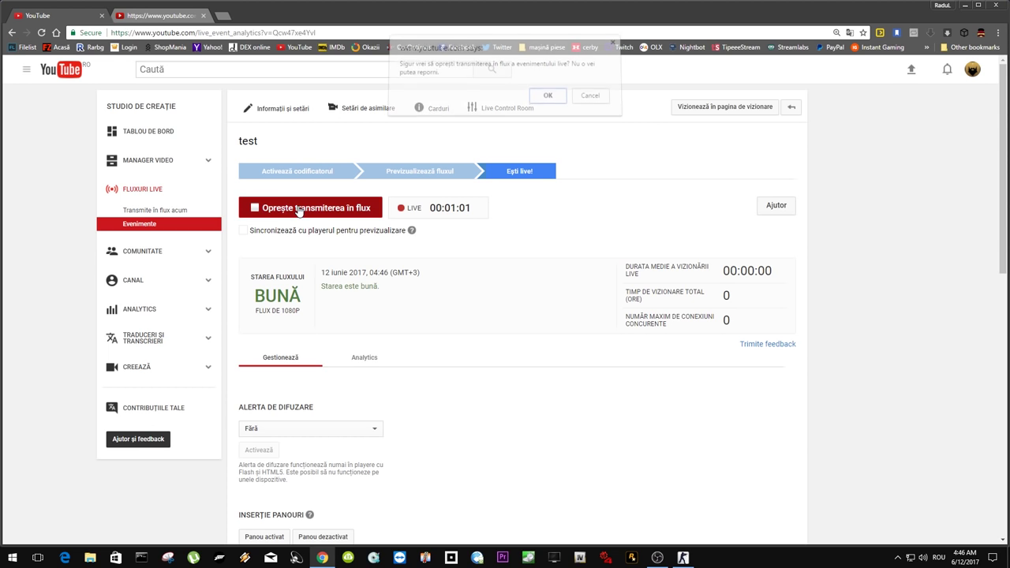
pyautogui.click(550, 102)
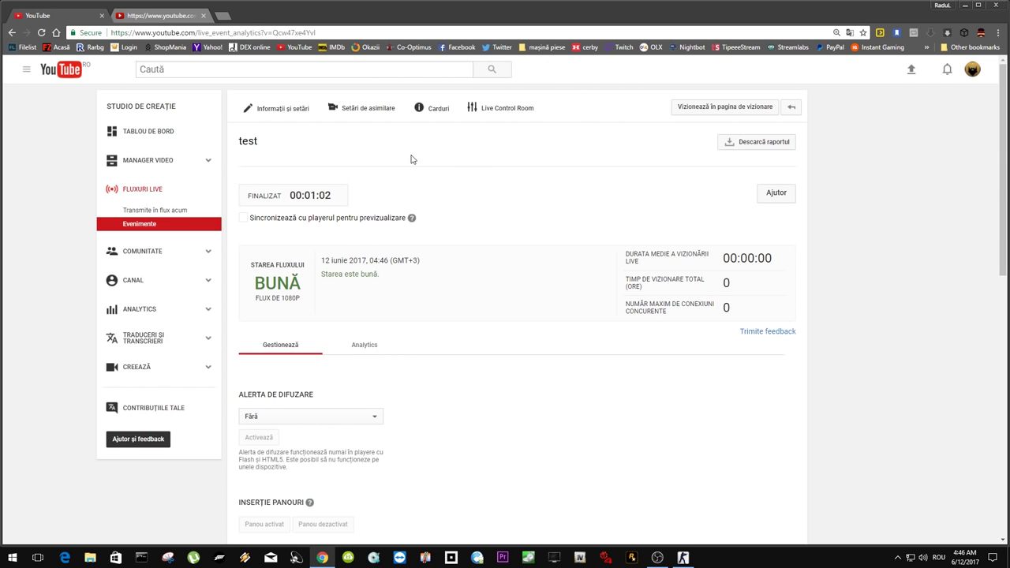
# Switch to OBS, stop the stream with confirmation, and close the program.
pyautogui.click(657, 559)
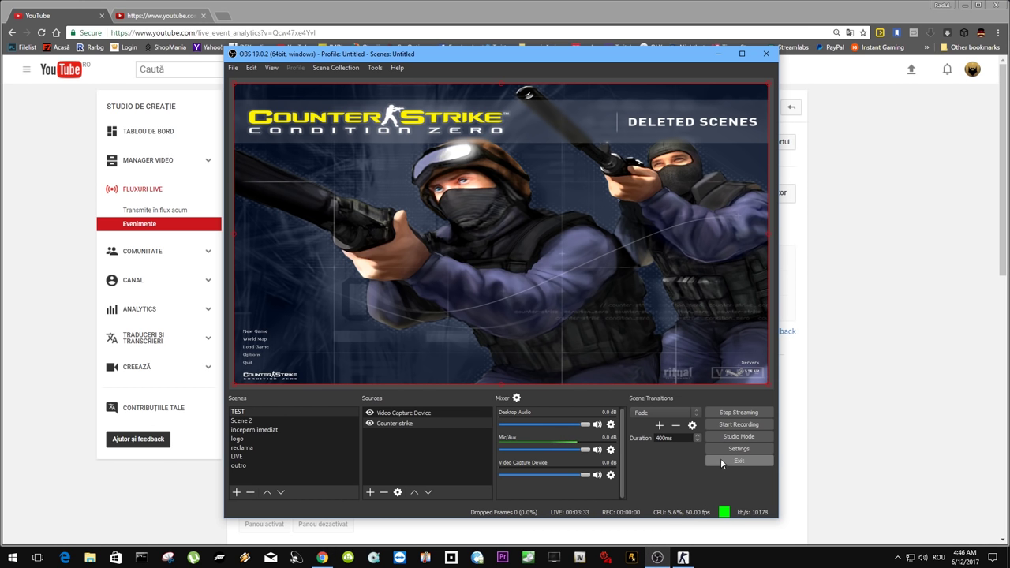
pyautogui.click(730, 411)
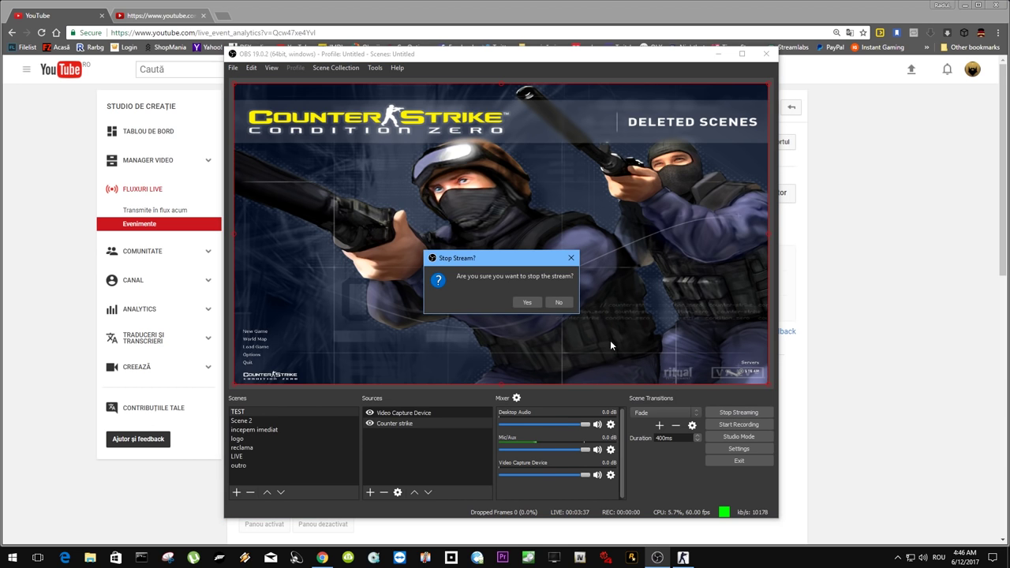
pyautogui.click(531, 303)
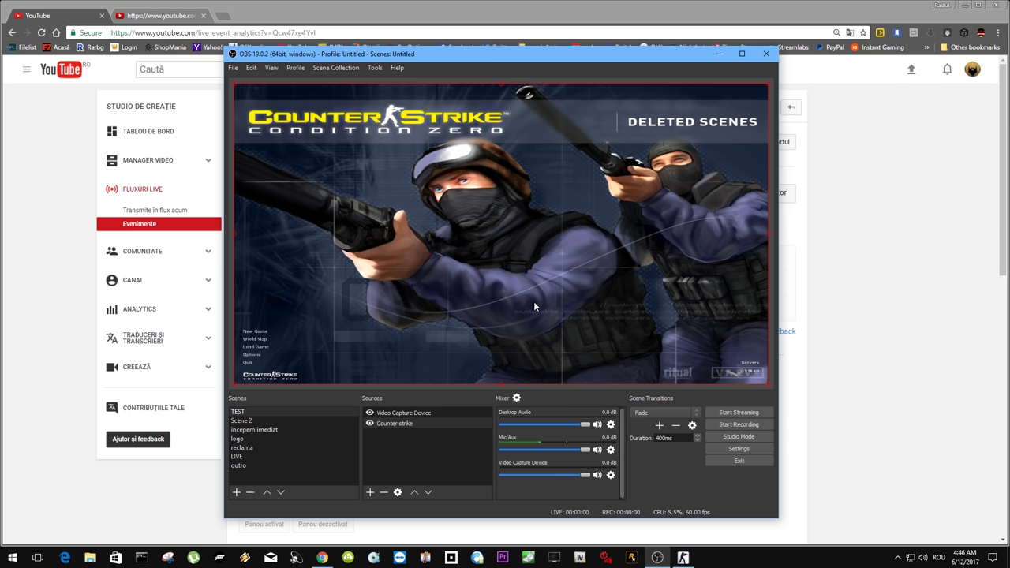
pyautogui.click(762, 56)
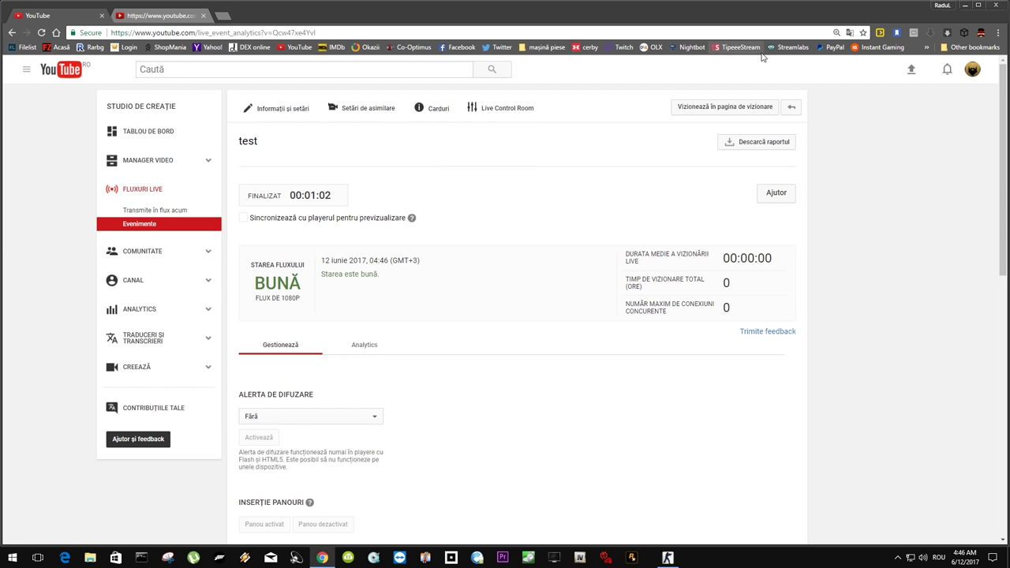